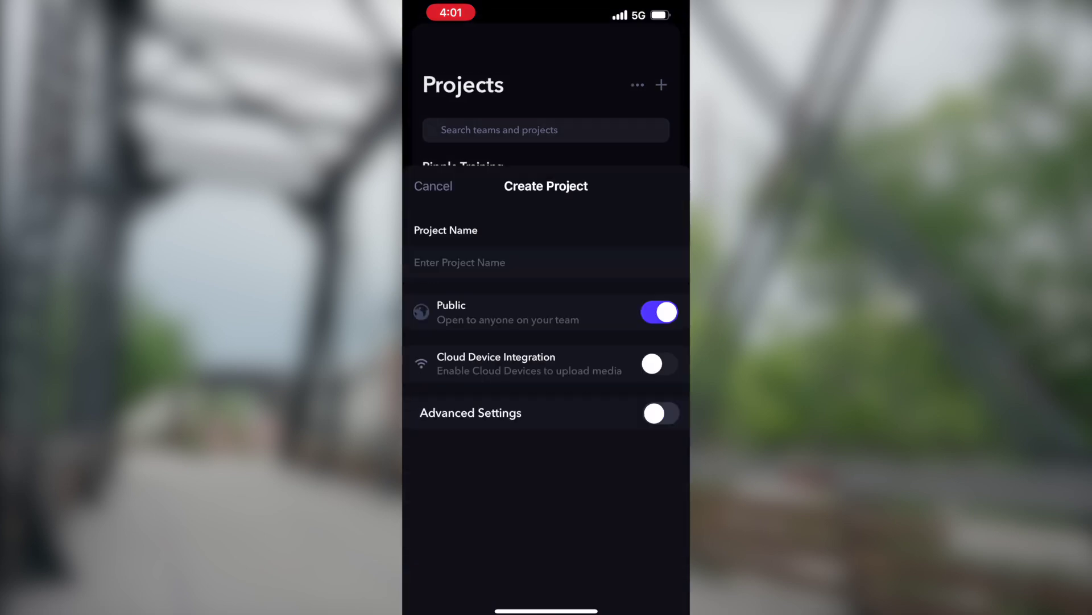
Step: Create the Frame.io project 'Music video' with Cloud Device Integration switched on
{"action": "left_click", "coordinate": [460, 134]}
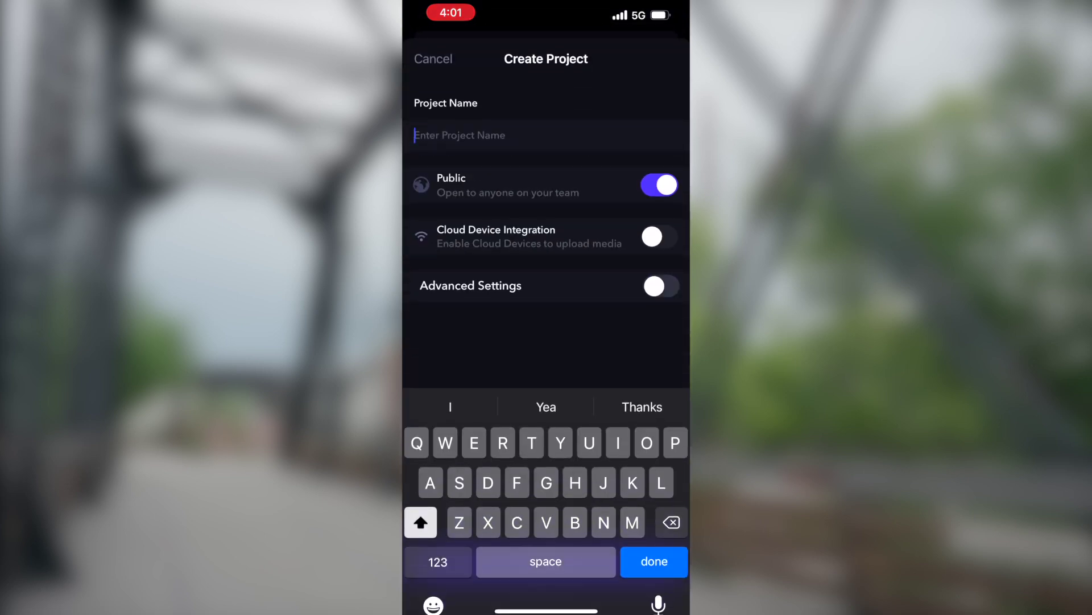
{"action": "type", "text": "Musi"}
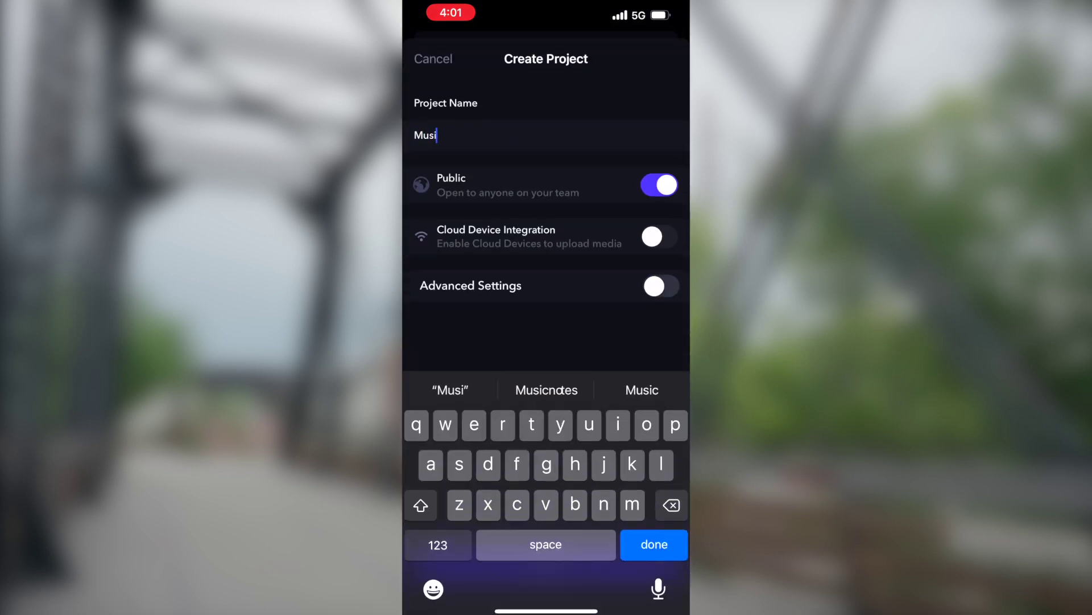
{"action": "type", "text": "c video"}
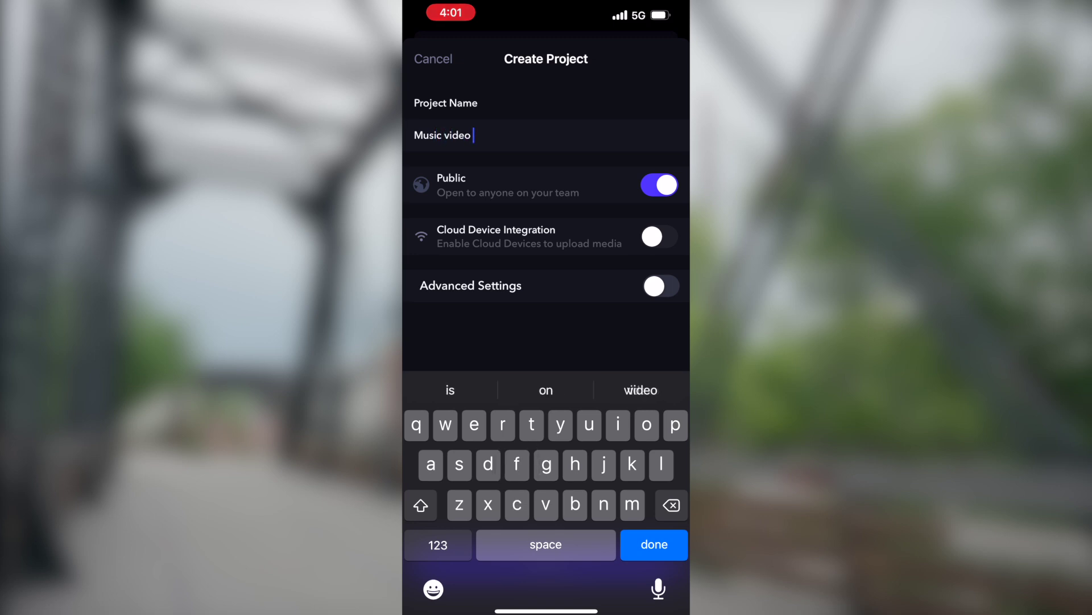
{"action": "left_click", "coordinate": [659, 236]}
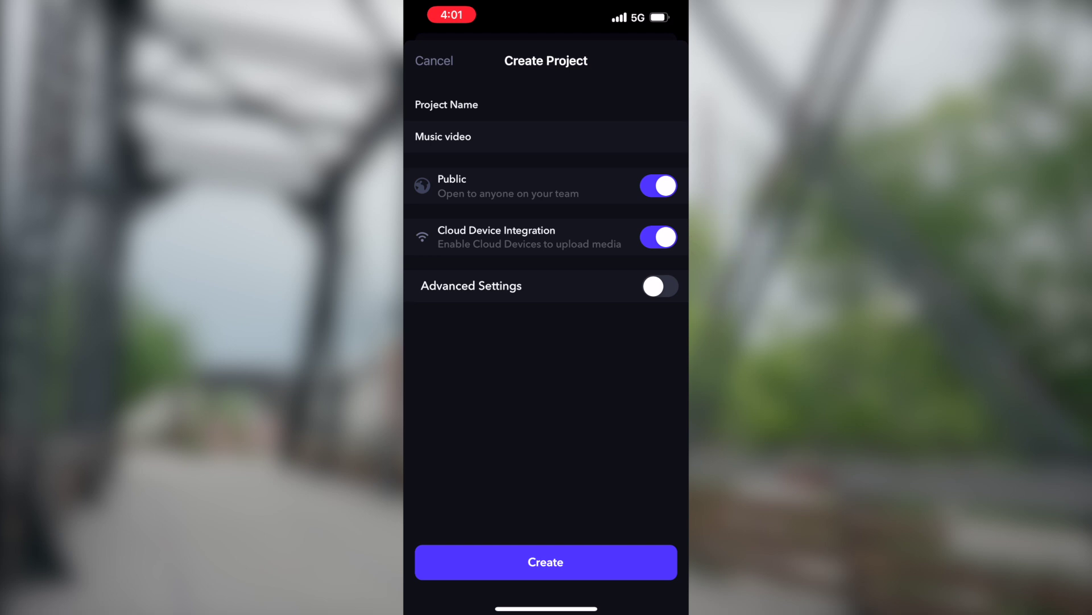
{"action": "left_click", "coordinate": [545, 563]}
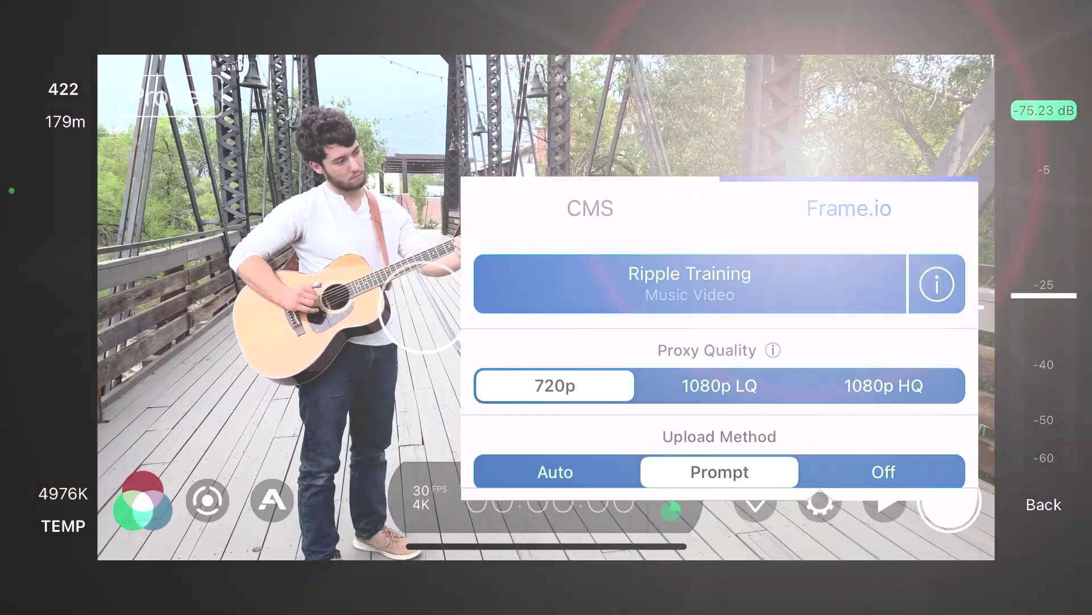
Step: Log FiLMiC Pro out of Frame.io and start signing in again, accepting disabled Camera Roll and Time Code
{"action": "left_click", "coordinate": [690, 284]}
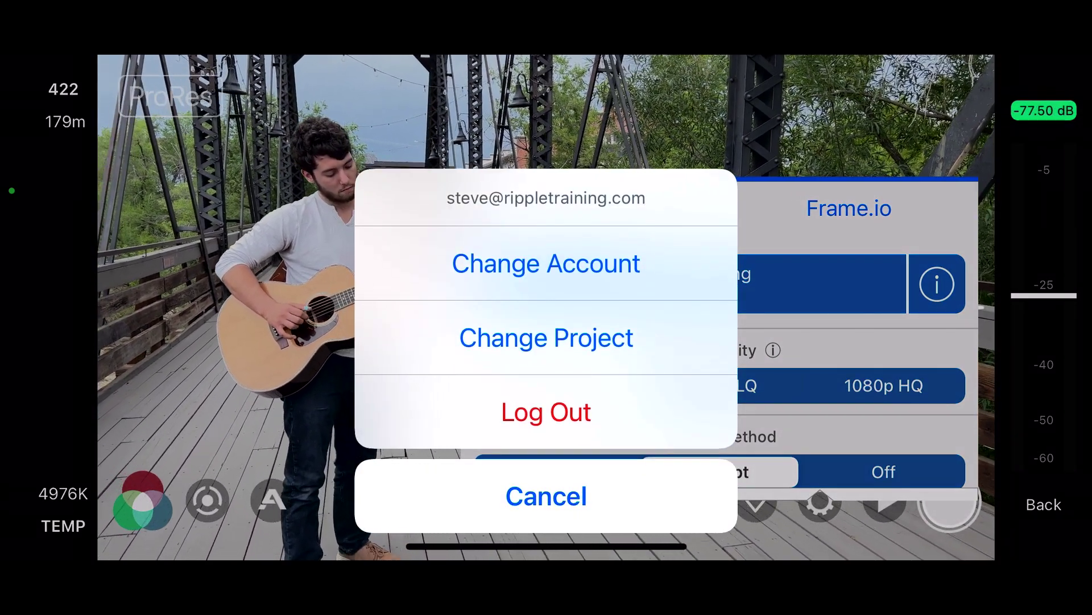
{"action": "left_click", "coordinate": [546, 411]}
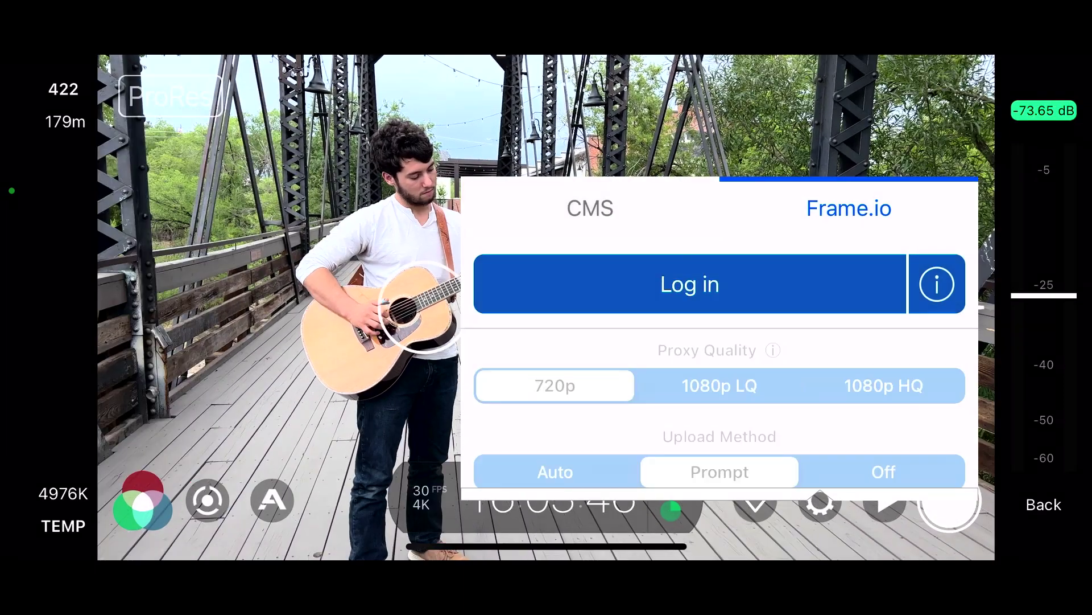
{"action": "left_click", "coordinate": [690, 283]}
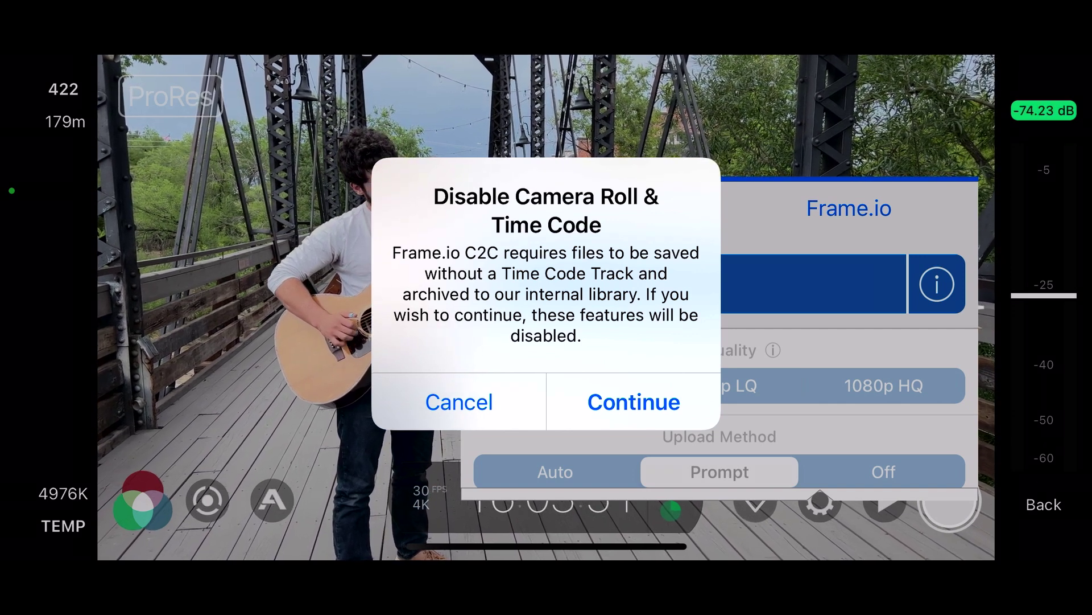
{"action": "left_click", "coordinate": [633, 401]}
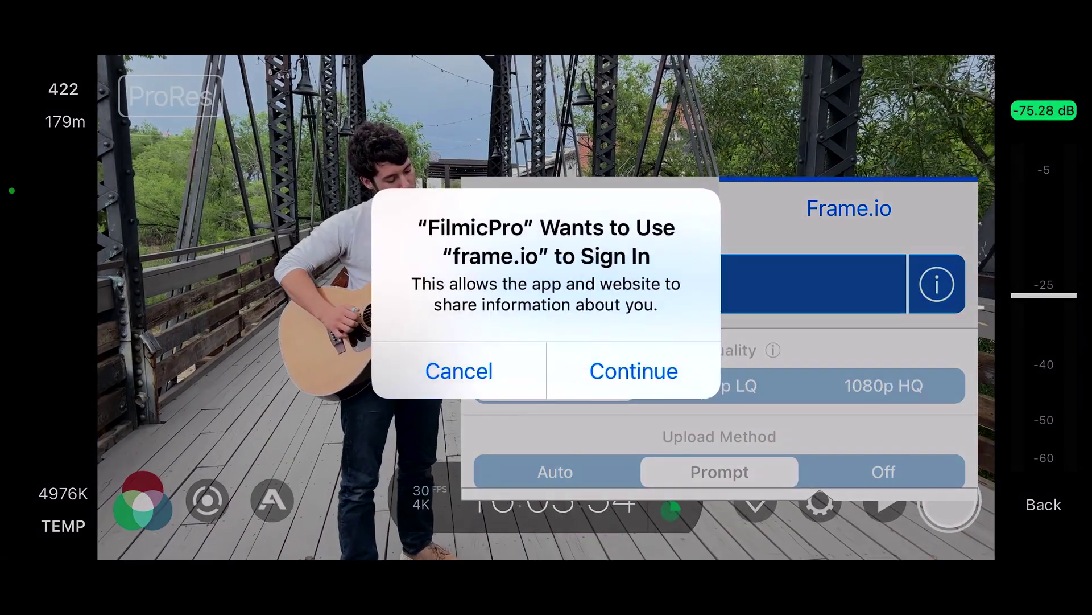
{"action": "left_click", "coordinate": [633, 370]}
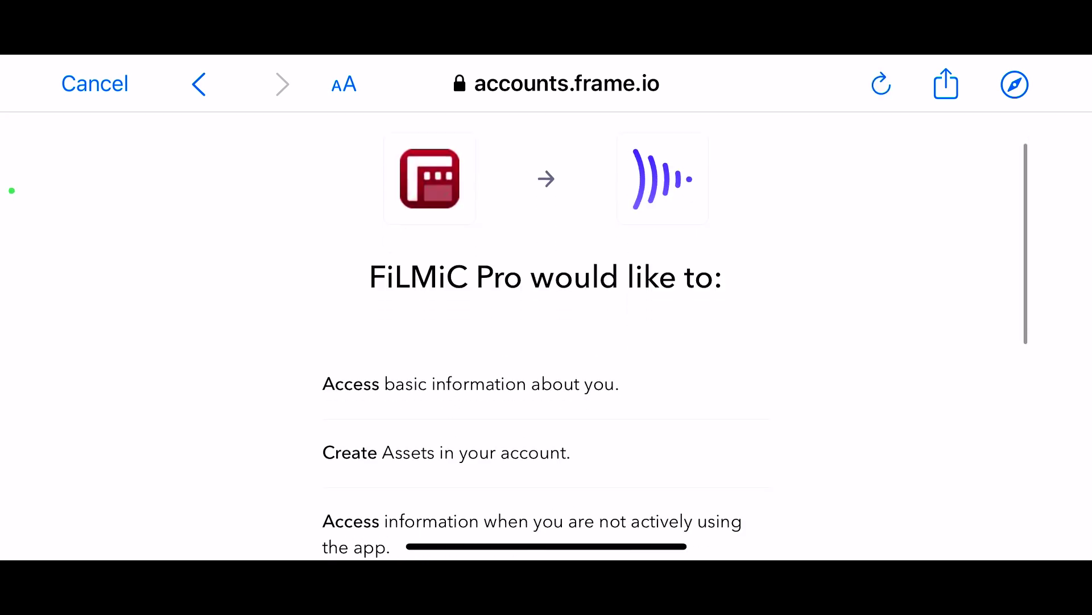
Step: Allow FiLMiC Pro access, then pick the Ripple Training account and its Music video project
{"action": "scroll", "coordinate": [546, 341], "scroll_direction": "down", "scroll_amount": 7}
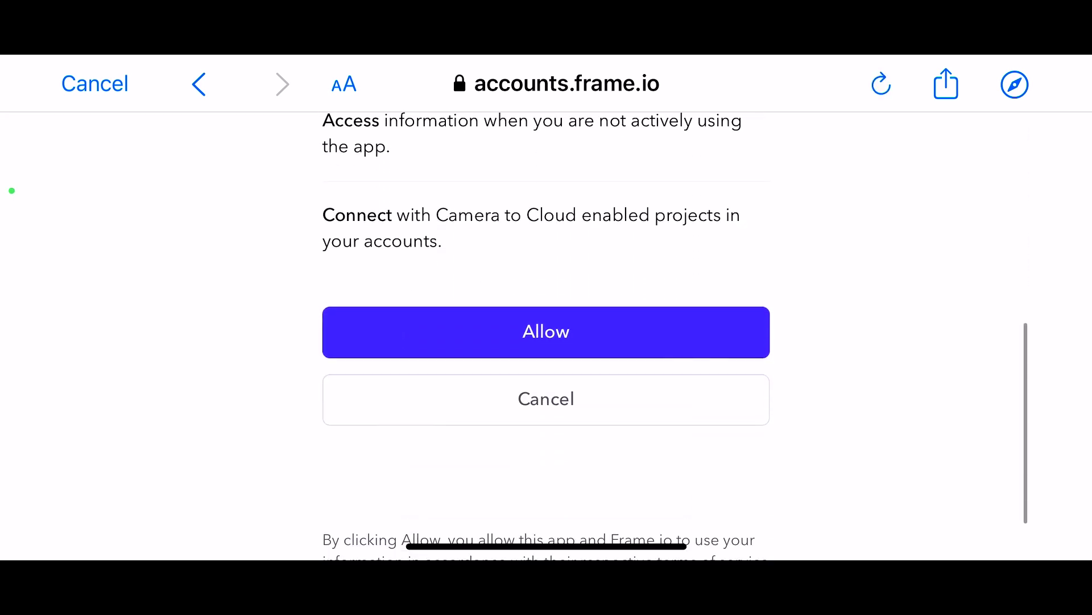
{"action": "left_click", "coordinate": [546, 332]}
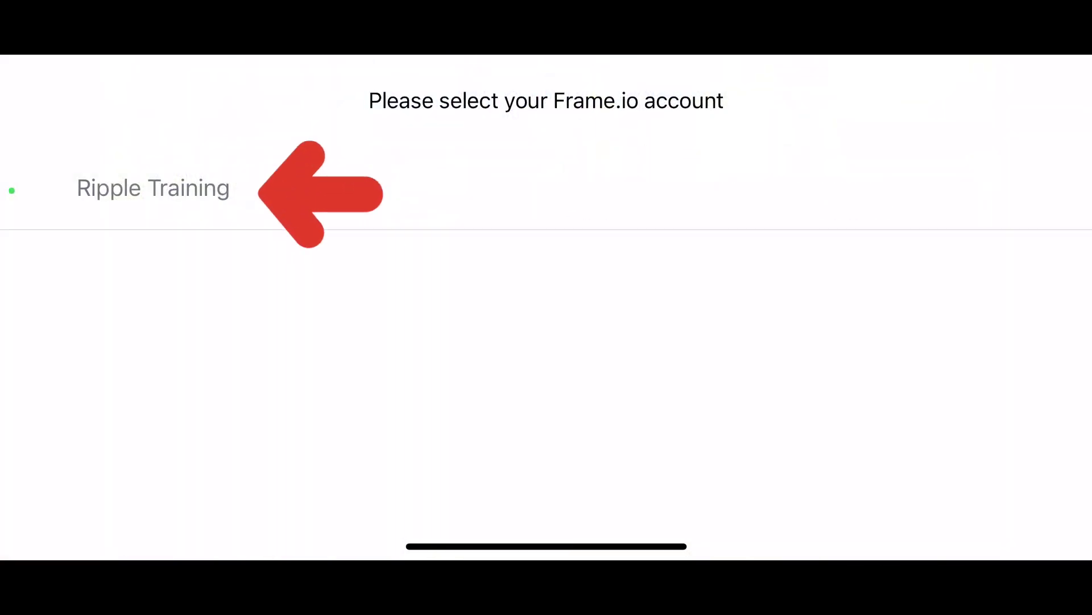
{"action": "left_click", "coordinate": [153, 188]}
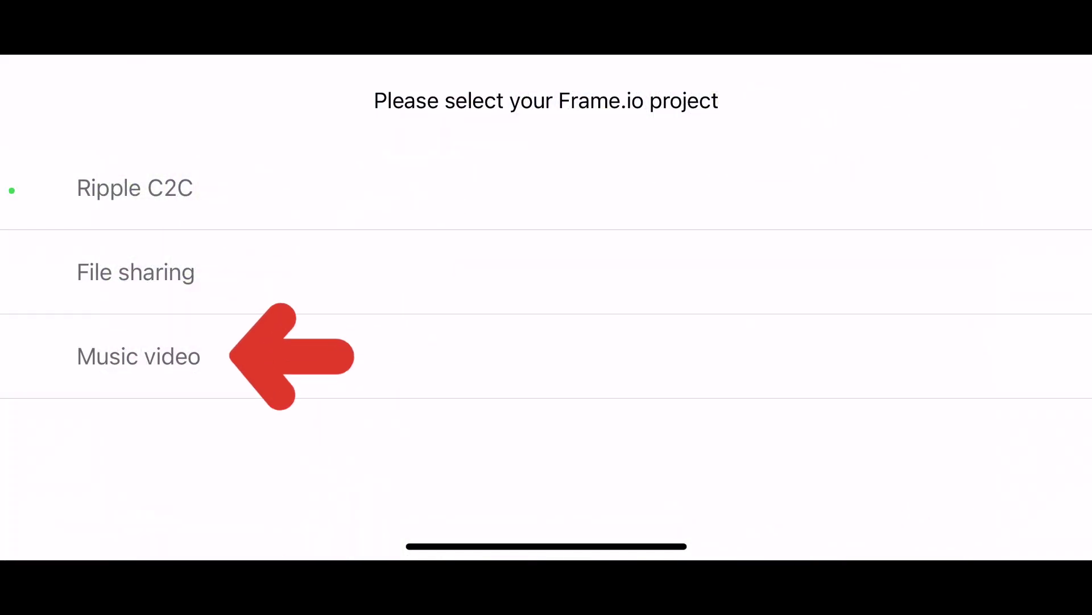
{"action": "left_click", "coordinate": [139, 356]}
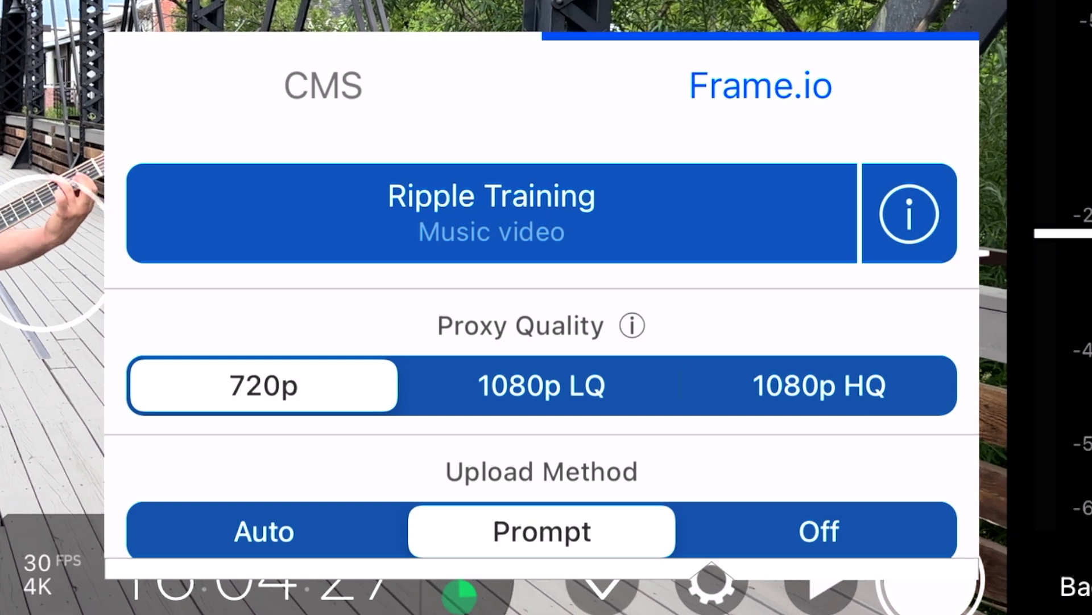
{"action": "left_click", "coordinate": [541, 385]}
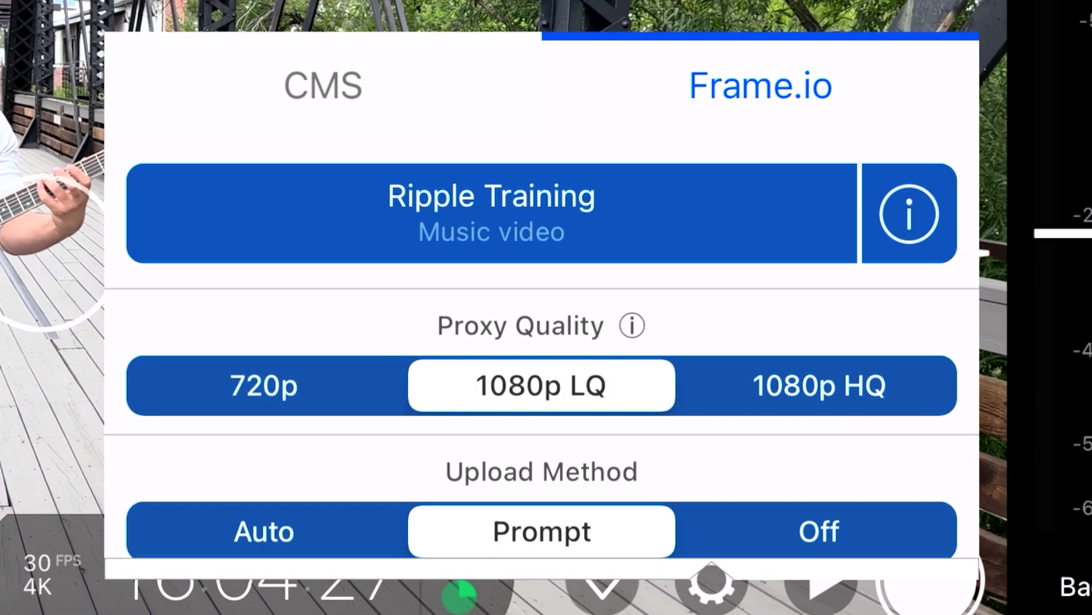
{"action": "left_click", "coordinate": [820, 385]}
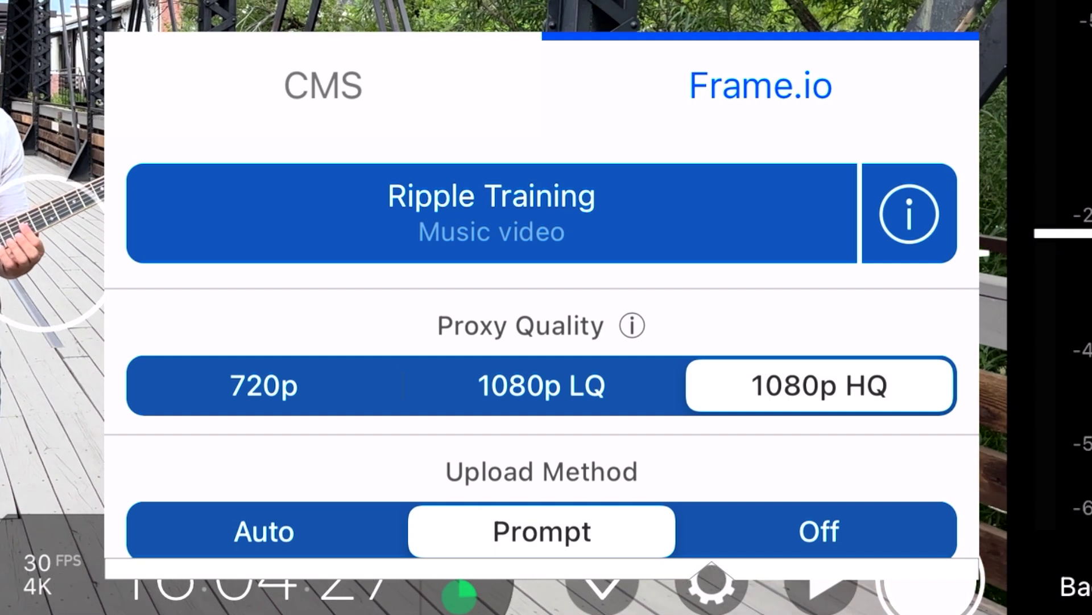
{"action": "left_click", "coordinate": [541, 386]}
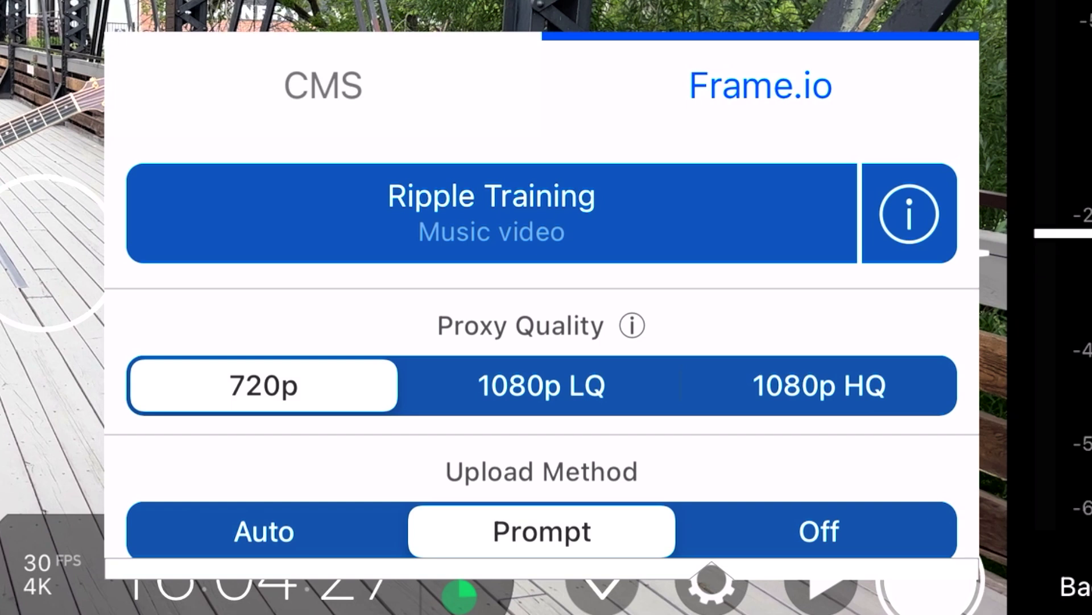
{"action": "left_click", "coordinate": [264, 531]}
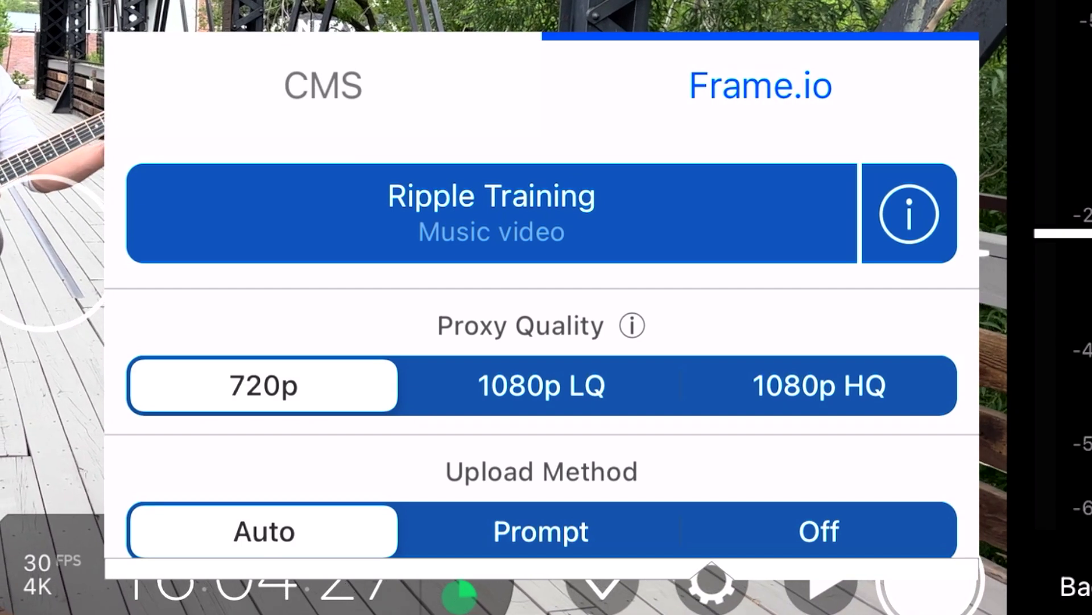
{"action": "left_click", "coordinate": [819, 531]}
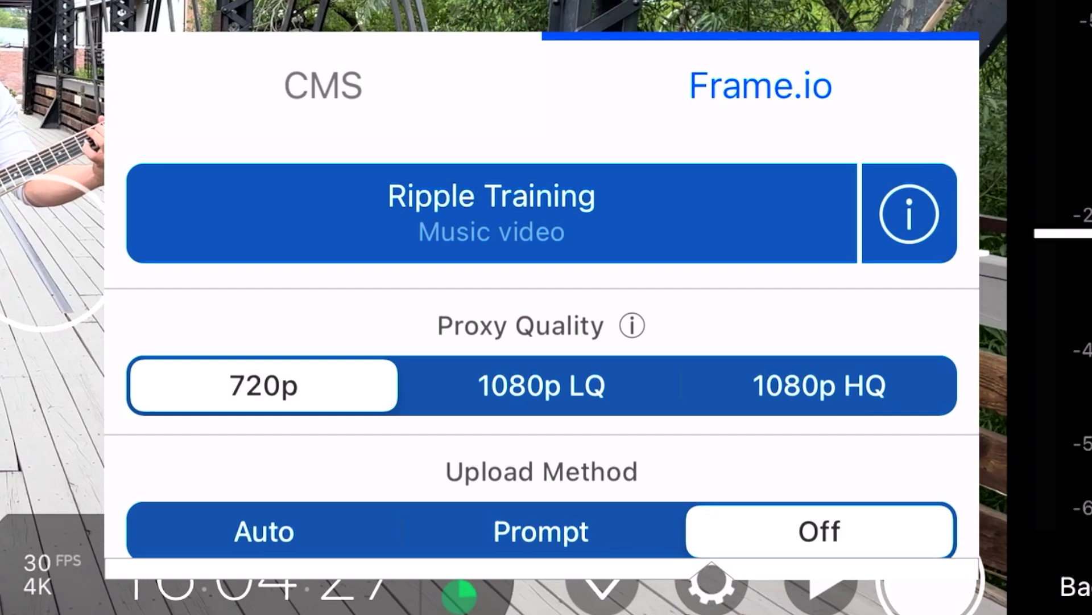
{"action": "left_click", "coordinate": [540, 531]}
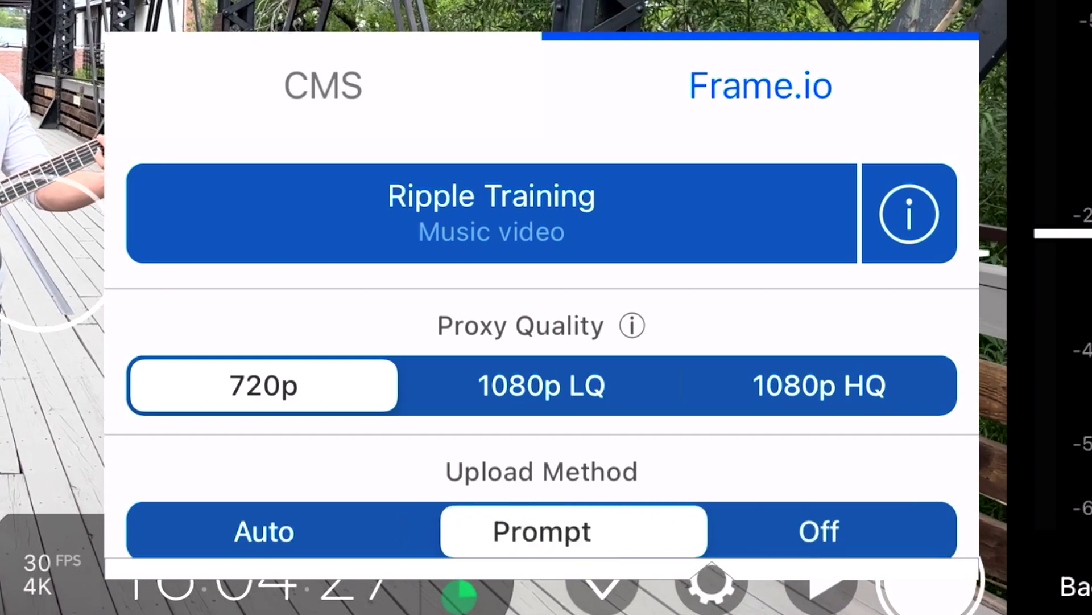
{"action": "scroll", "coordinate": [540, 342], "scroll_direction": "down", "scroll_amount": 2}
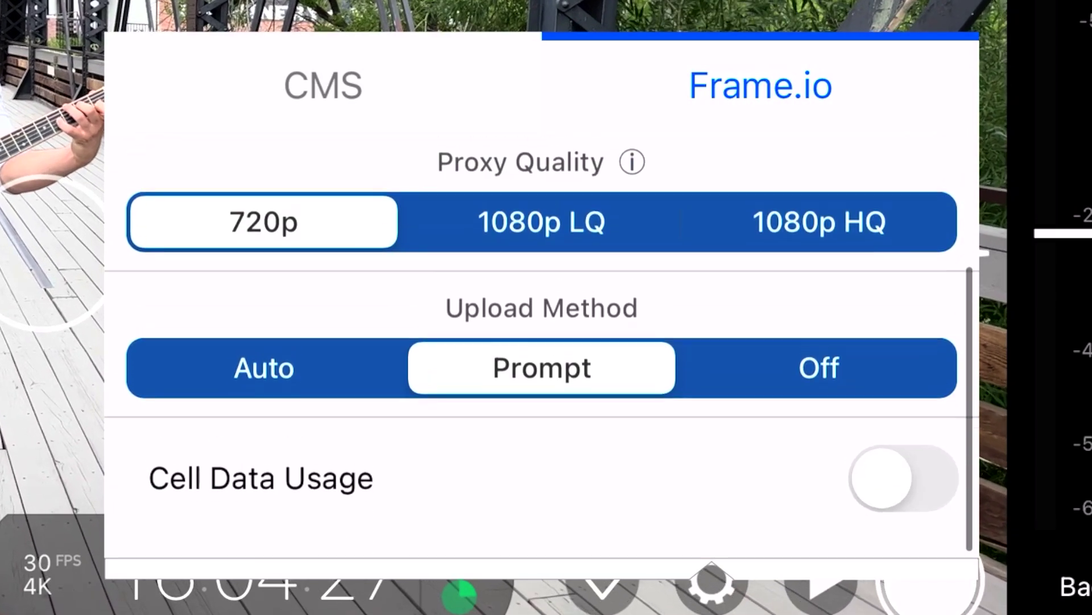
Step: Enable Frame.io uploads over cellular data and set the frame rate to 24 fps
{"action": "left_click", "coordinate": [904, 496]}
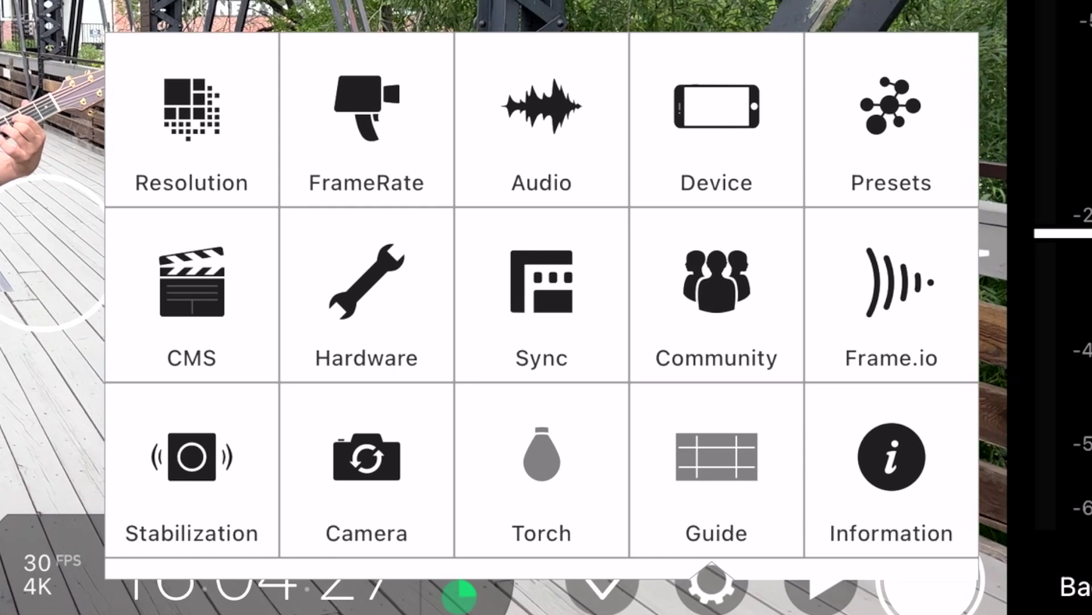
{"action": "left_click", "coordinate": [192, 131]}
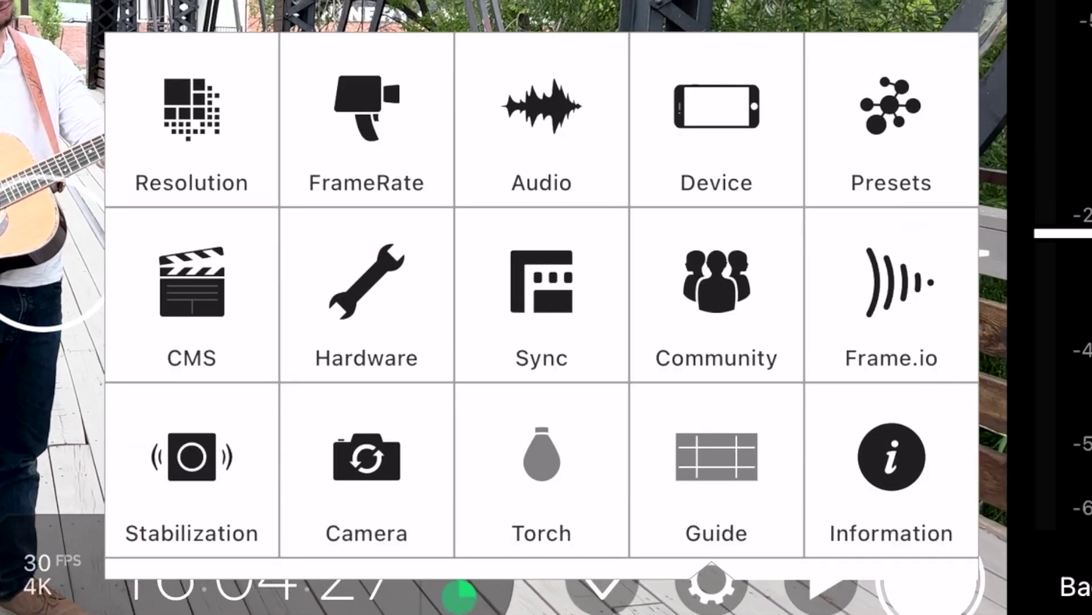
{"action": "left_click", "coordinate": [367, 131]}
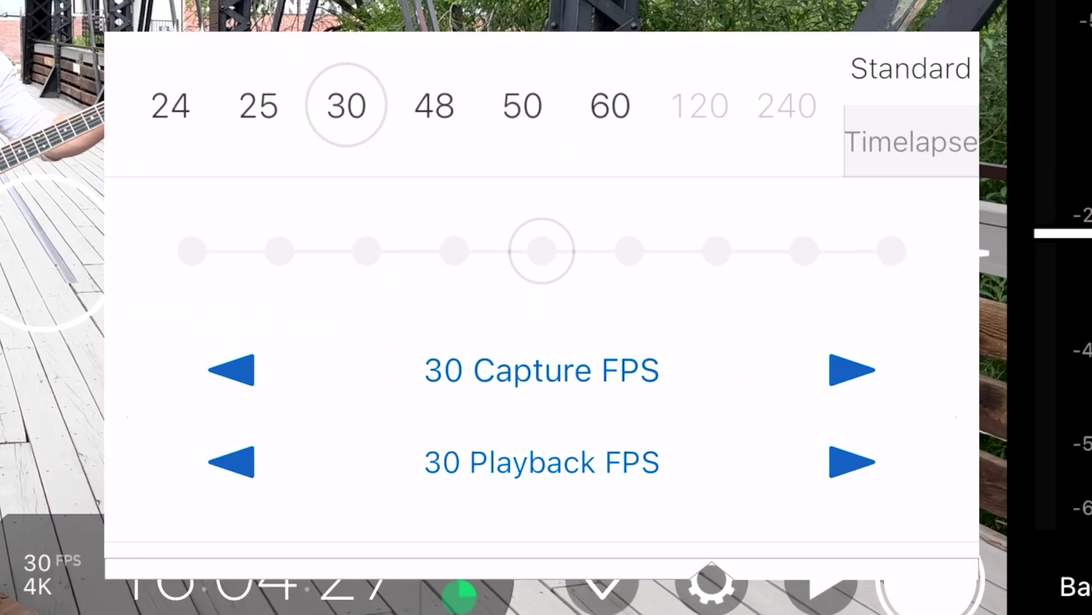
{"action": "left_click", "coordinate": [170, 106]}
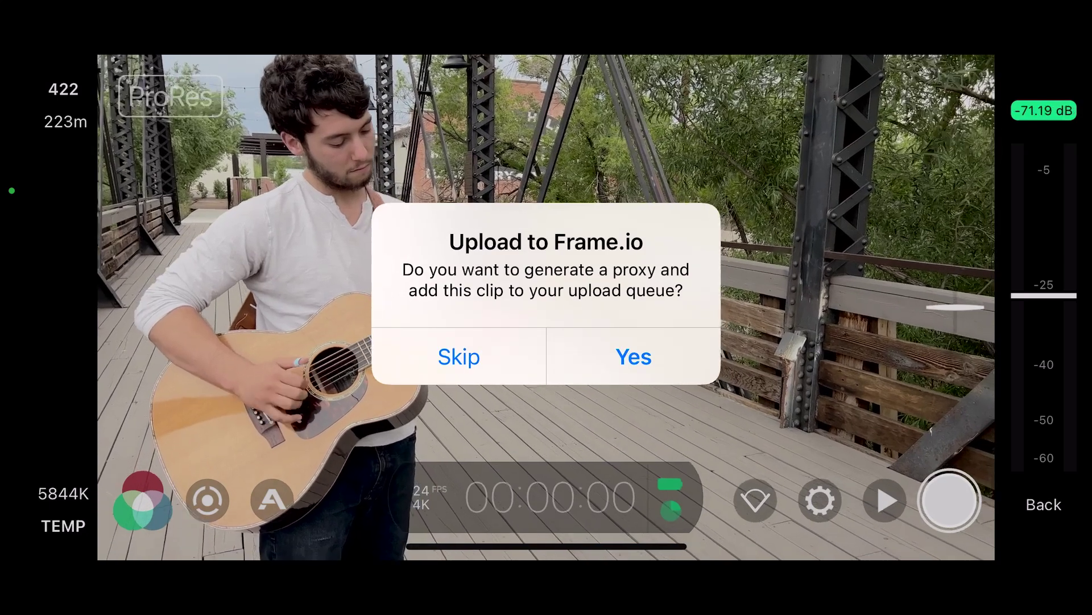
Step: Accept the Upload to Frame.io prompt to create and queue a proxy of the clip
{"action": "left_click", "coordinate": [633, 357]}
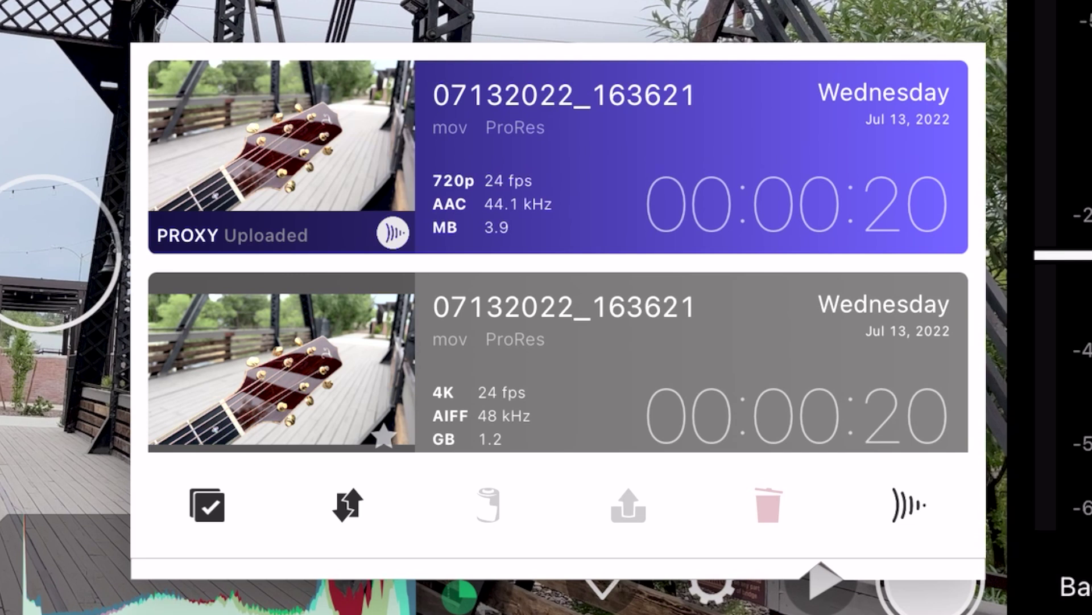
{"action": "scroll", "coordinate": [558, 250], "scroll_direction": "down", "scroll_amount": 5}
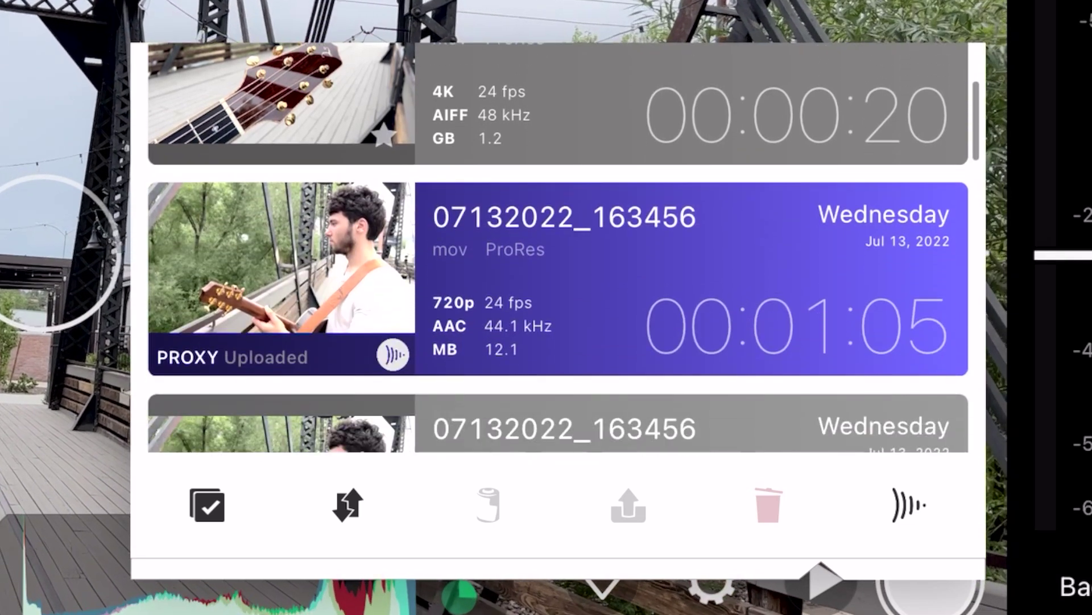
{"action": "scroll", "coordinate": [557, 250], "scroll_direction": "down", "scroll_amount": 5}
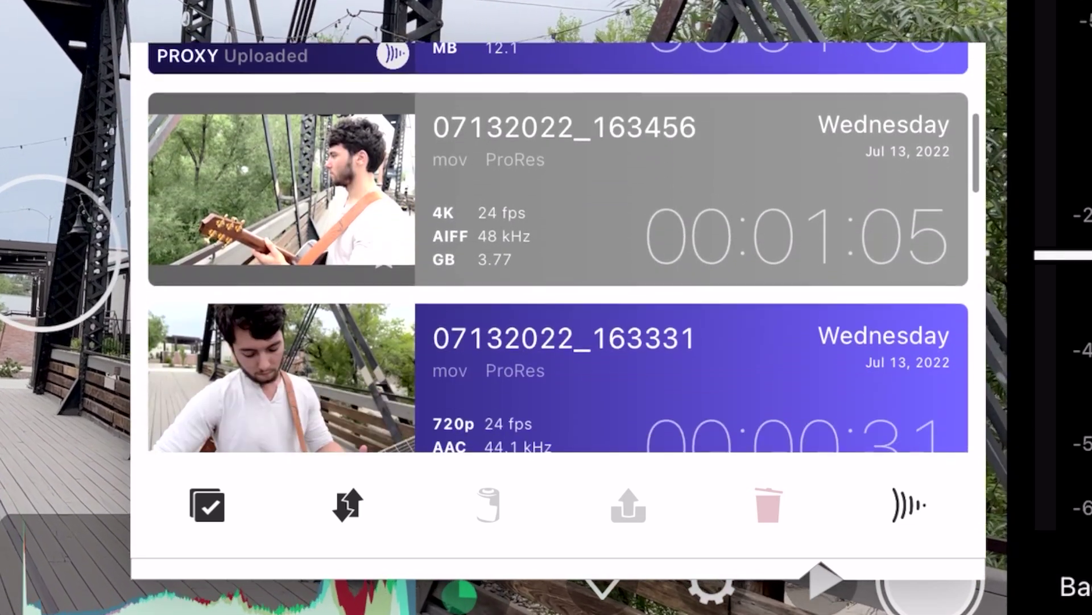
{"action": "scroll", "coordinate": [558, 250], "scroll_direction": "down", "scroll_amount": 5}
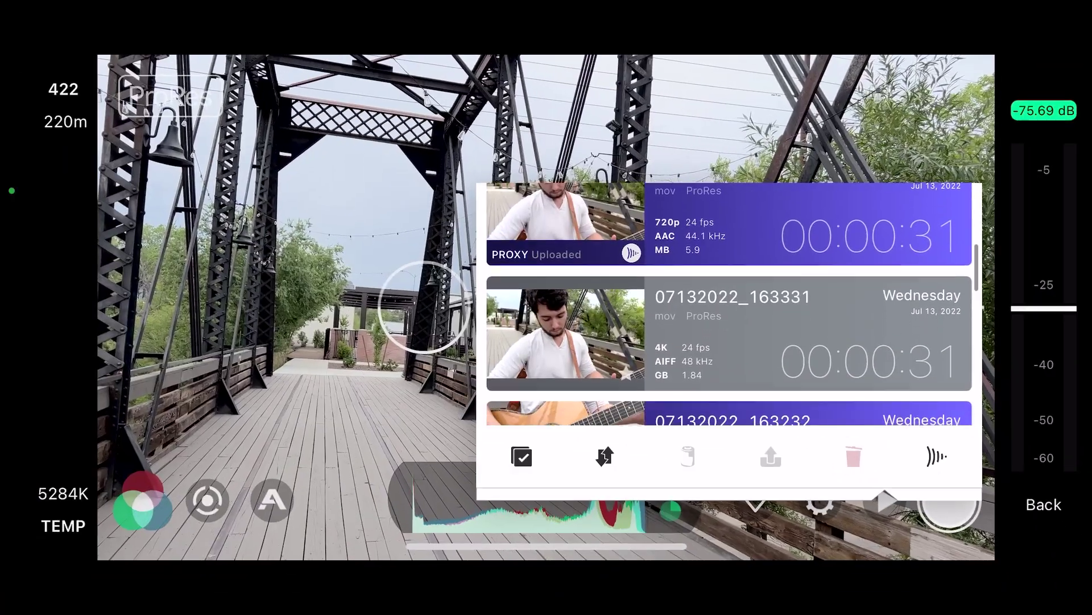
{"action": "scroll", "coordinate": [728, 307], "scroll_direction": "down", "scroll_amount": 3}
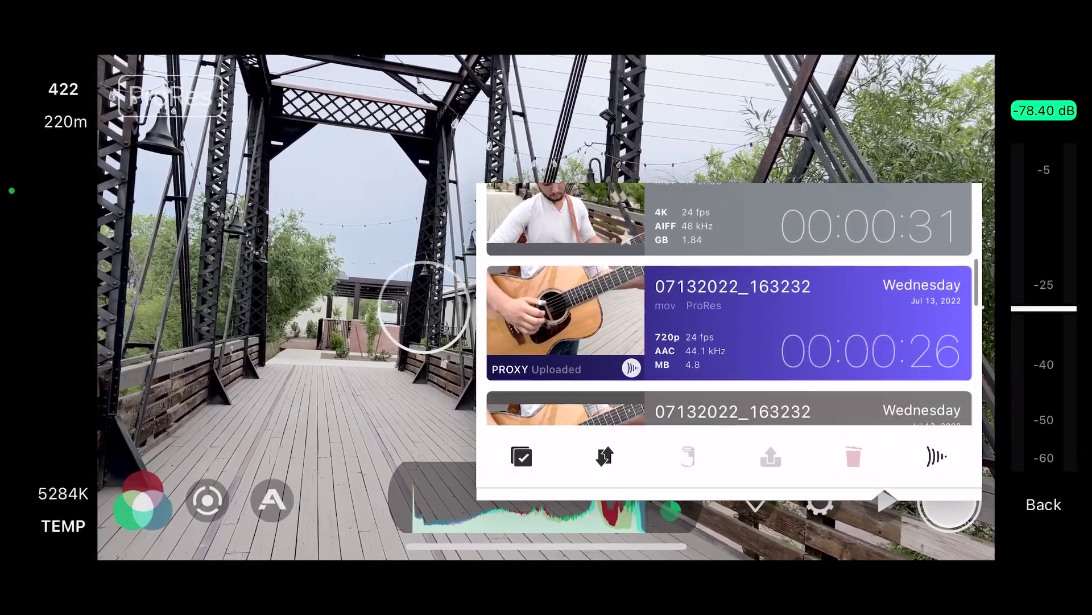
{"action": "scroll", "coordinate": [729, 307], "scroll_direction": "down", "scroll_amount": 1}
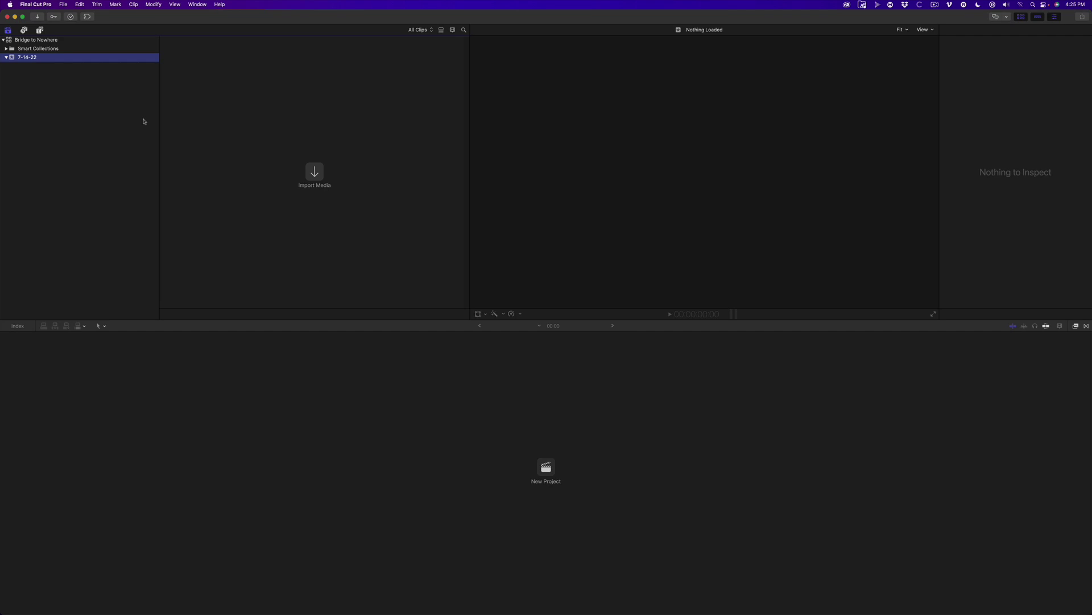
{"action": "left_click", "coordinate": [88, 17]}
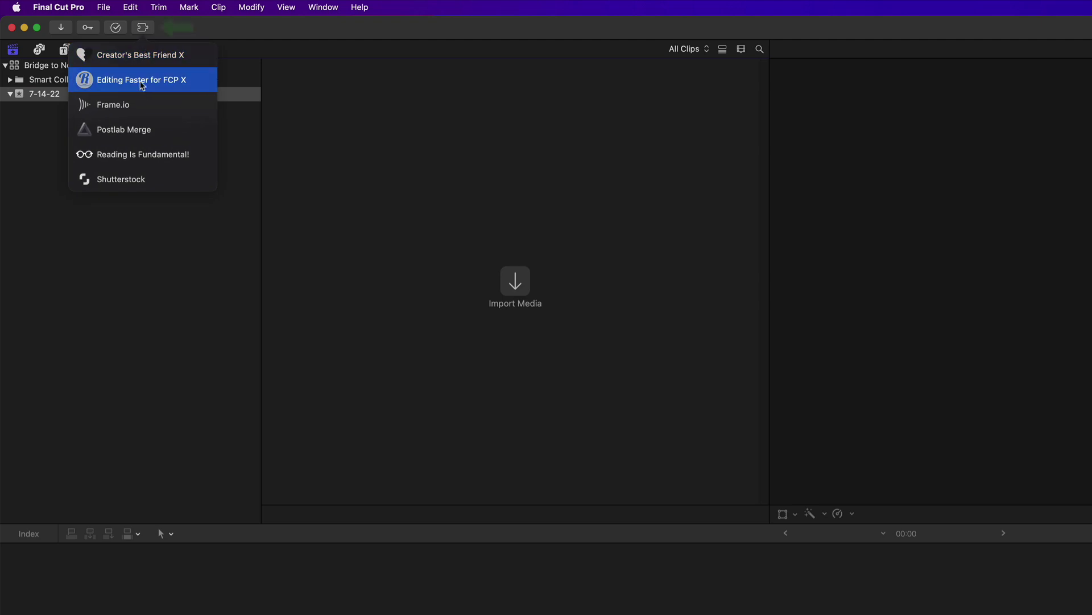
{"action": "left_click", "coordinate": [135, 105]}
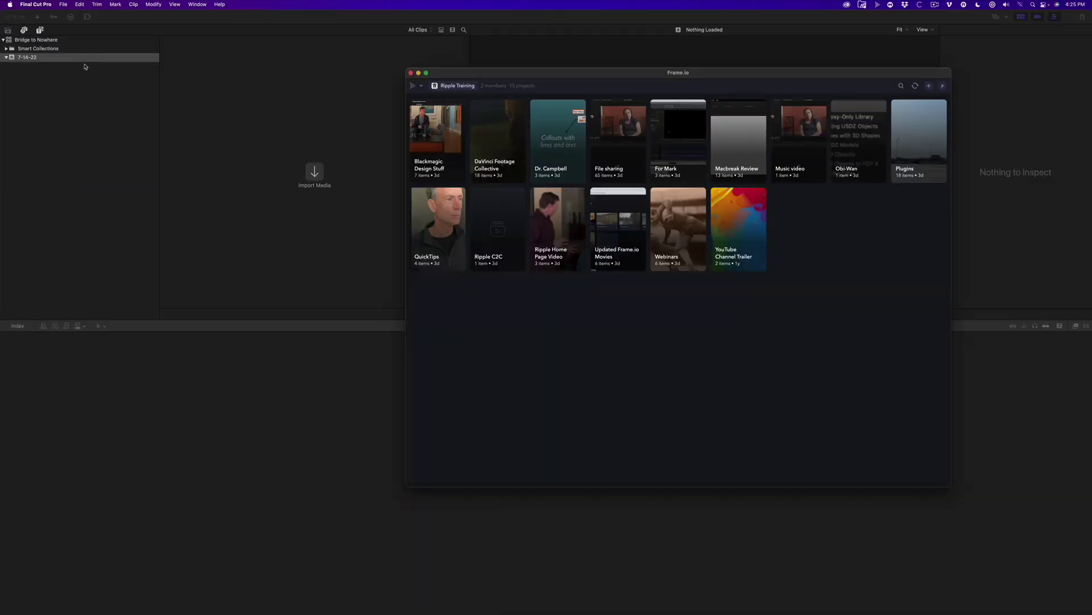
{"action": "left_click", "coordinate": [792, 149]}
{"action": "left_click", "coordinate": [460, 135]}
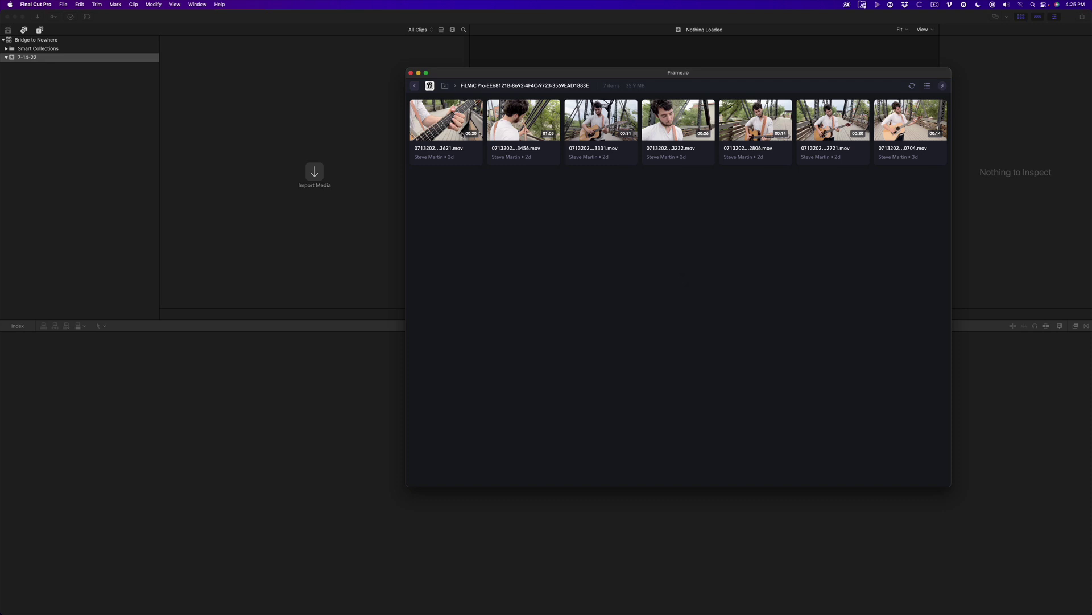
{"action": "key", "text": "super+w"}
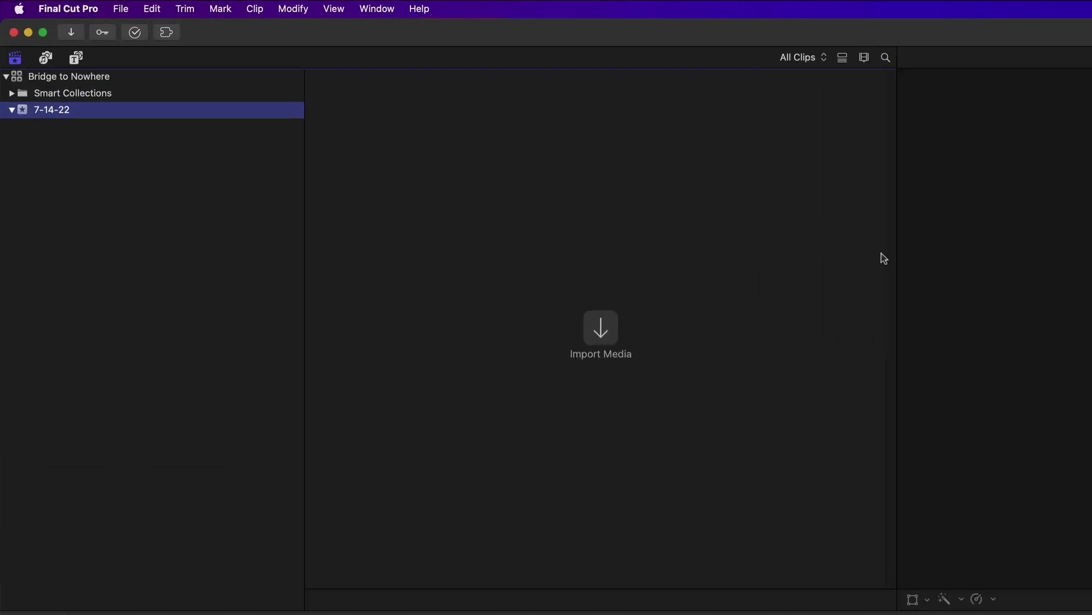
Step: Store Bridge to Nowhere library media in a new Desktop folder 'Proxies', then review Import preferences
{"action": "left_click", "coordinate": [122, 88]}
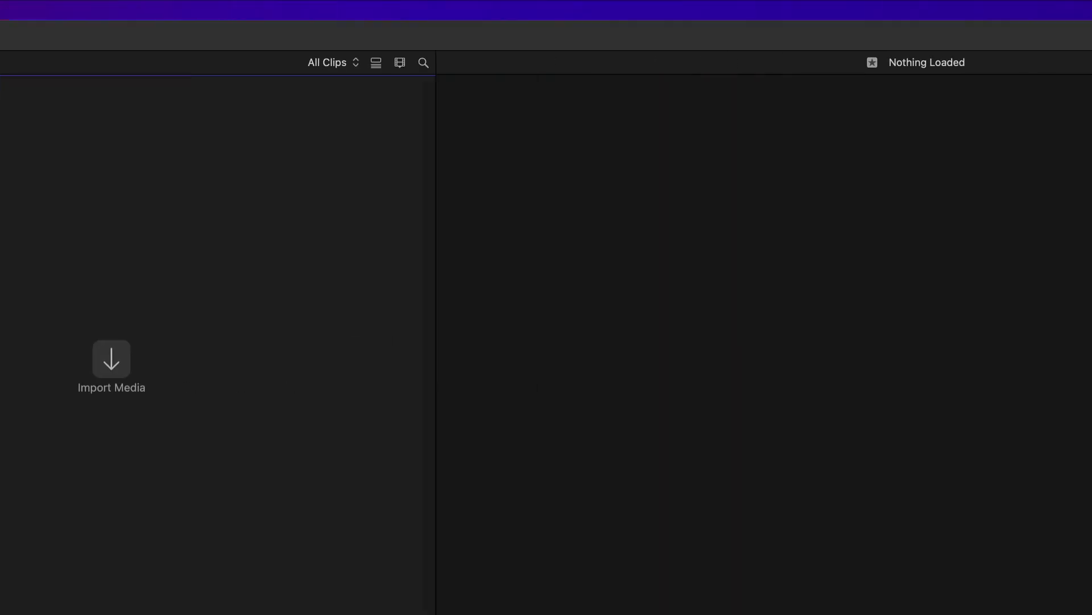
{"action": "left_click", "coordinate": [1033, 147]}
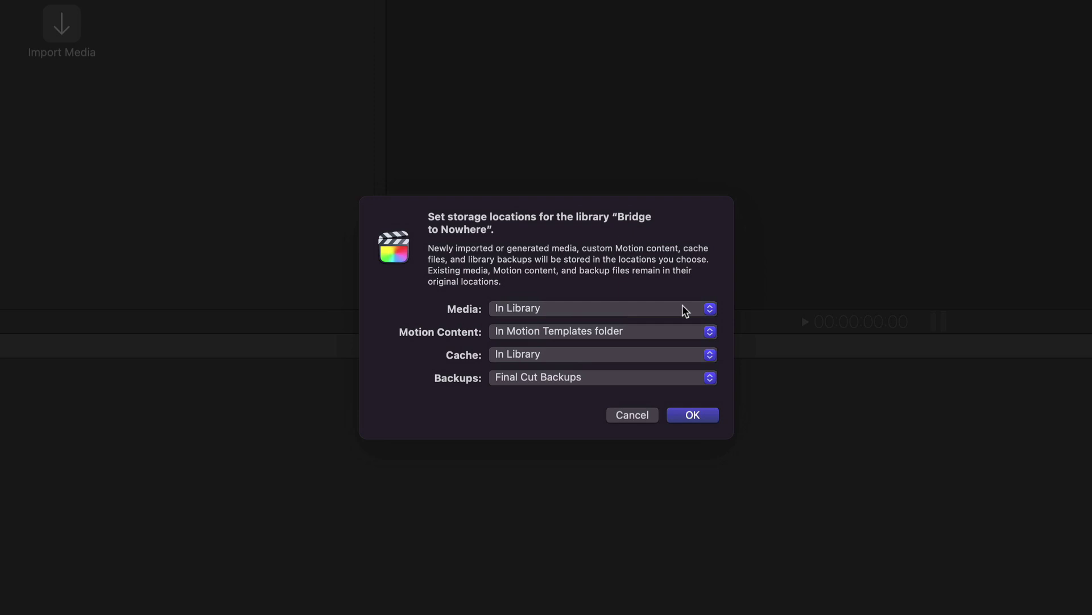
{"action": "left_click", "coordinate": [683, 308]}
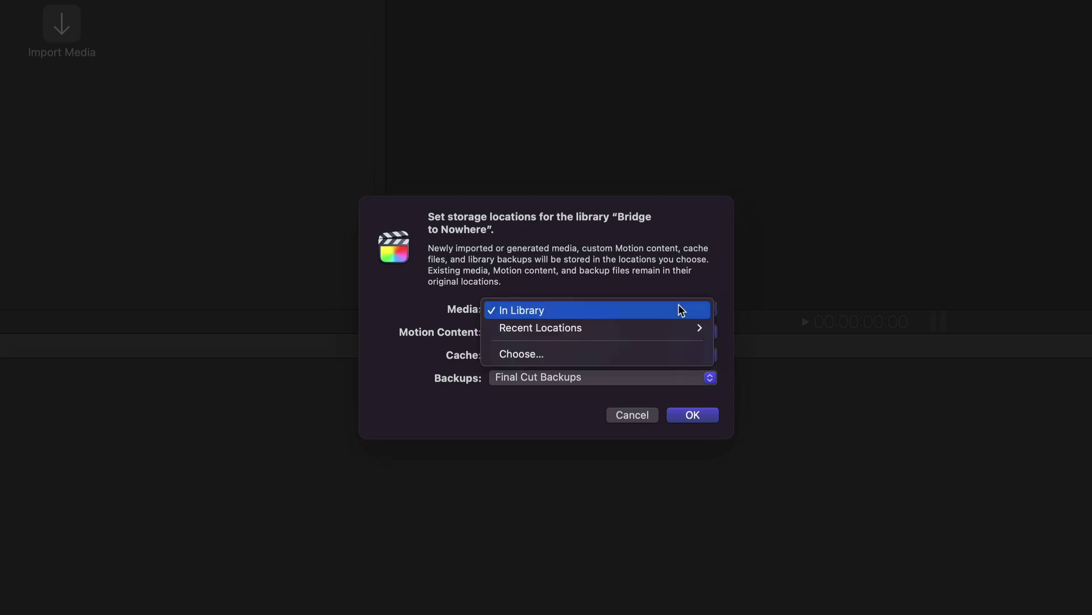
{"action": "left_click", "coordinate": [676, 357]}
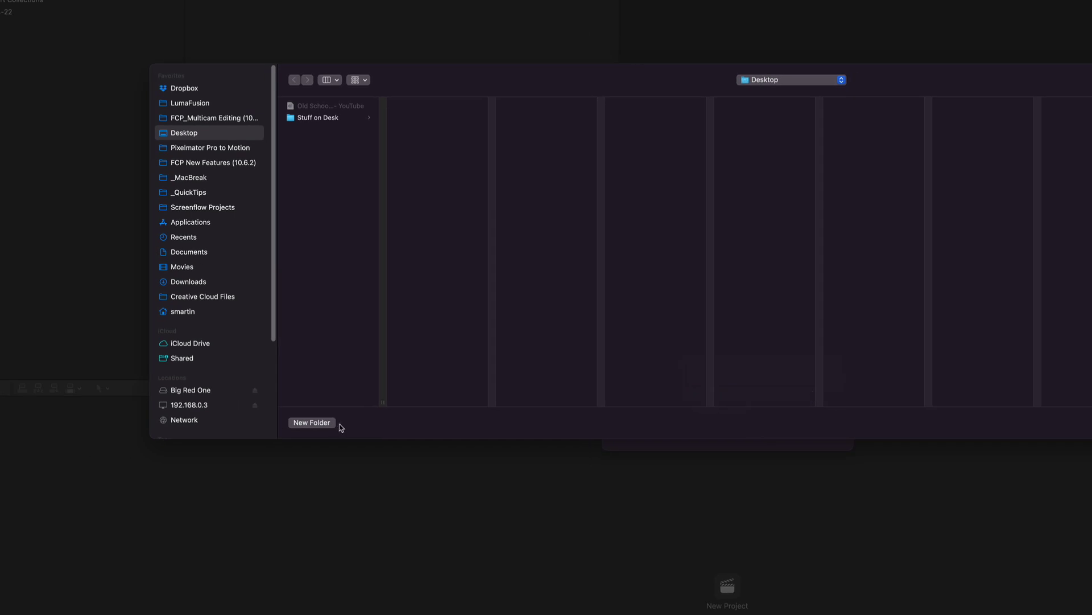
{"action": "left_click", "coordinate": [311, 422]}
{"action": "type", "text": "Proxies"}
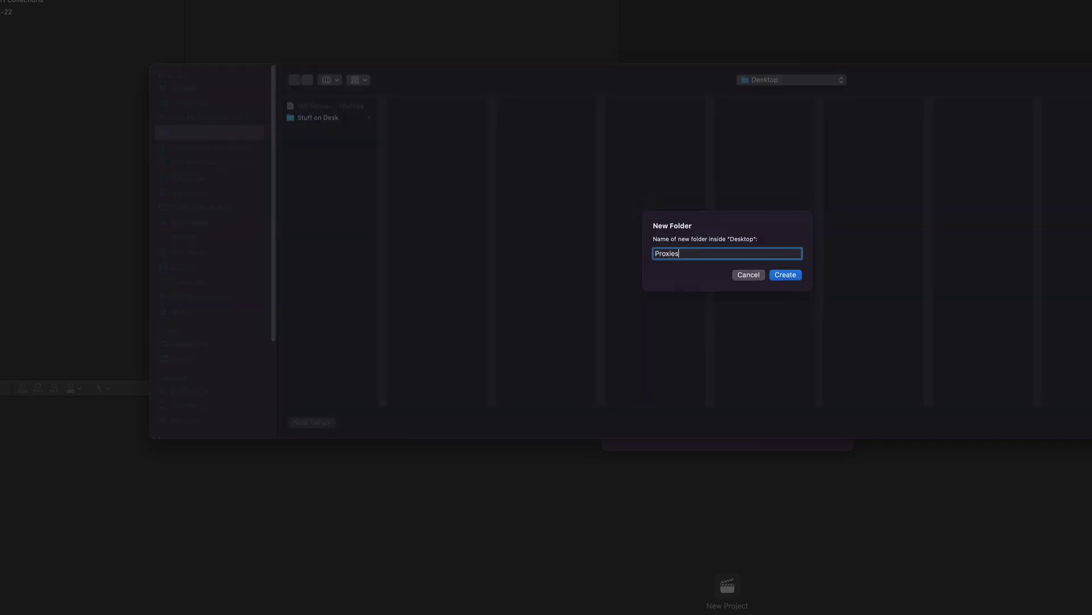
{"action": "key", "text": "Return"}
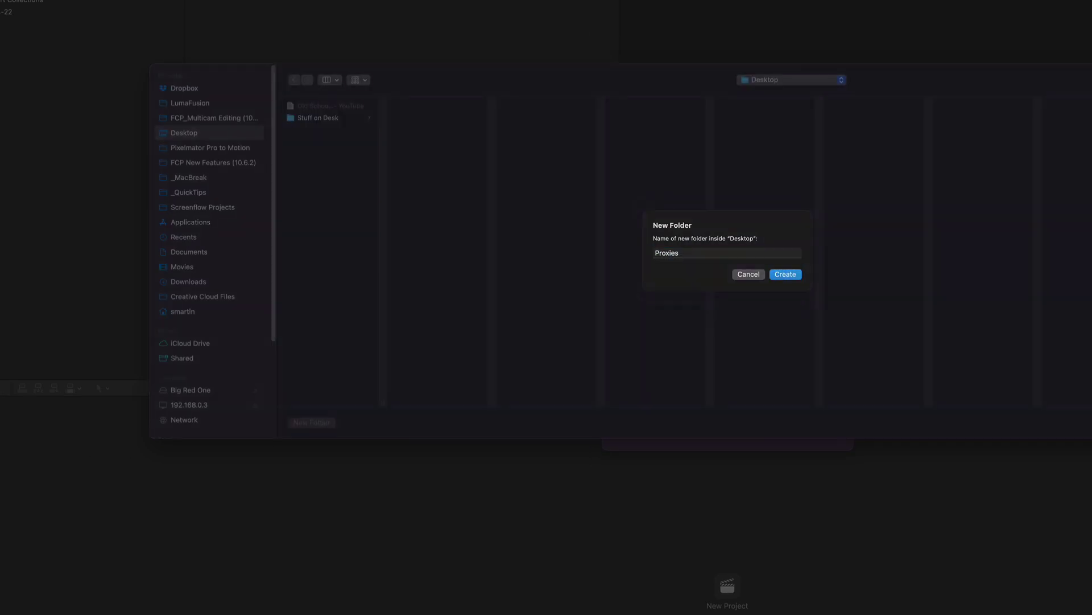
{"action": "key", "text": "Return"}
{"action": "key", "text": "Return"}
{"action": "key", "text": "super+comma"}
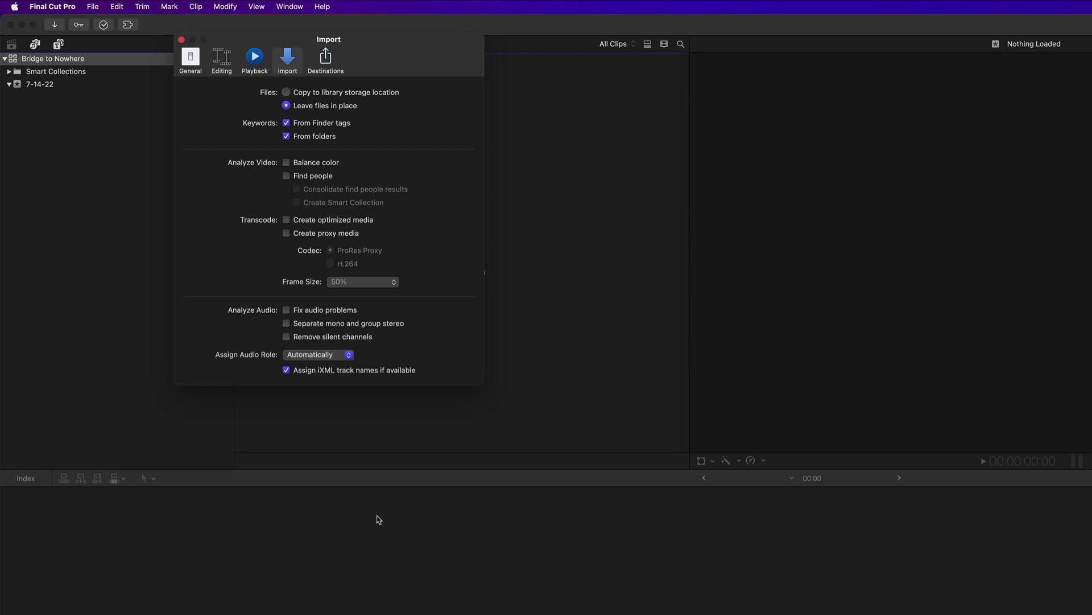
{"action": "key", "text": "super+w"}
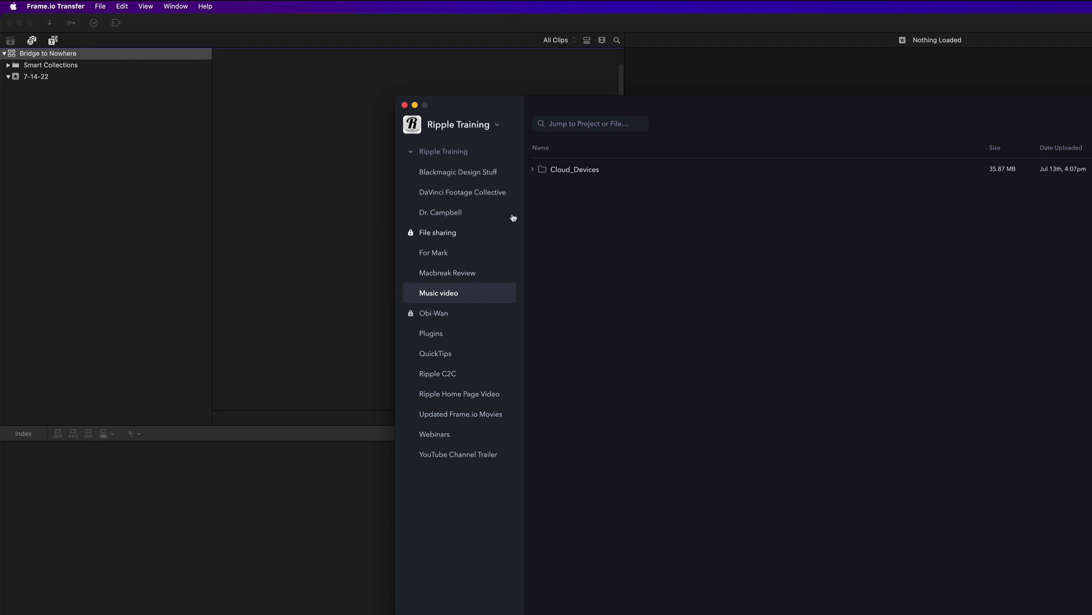
Step: Download all seven Cloud_Devices .mov clips as originals into the Proxies folder
{"action": "left_click", "coordinate": [535, 169]}
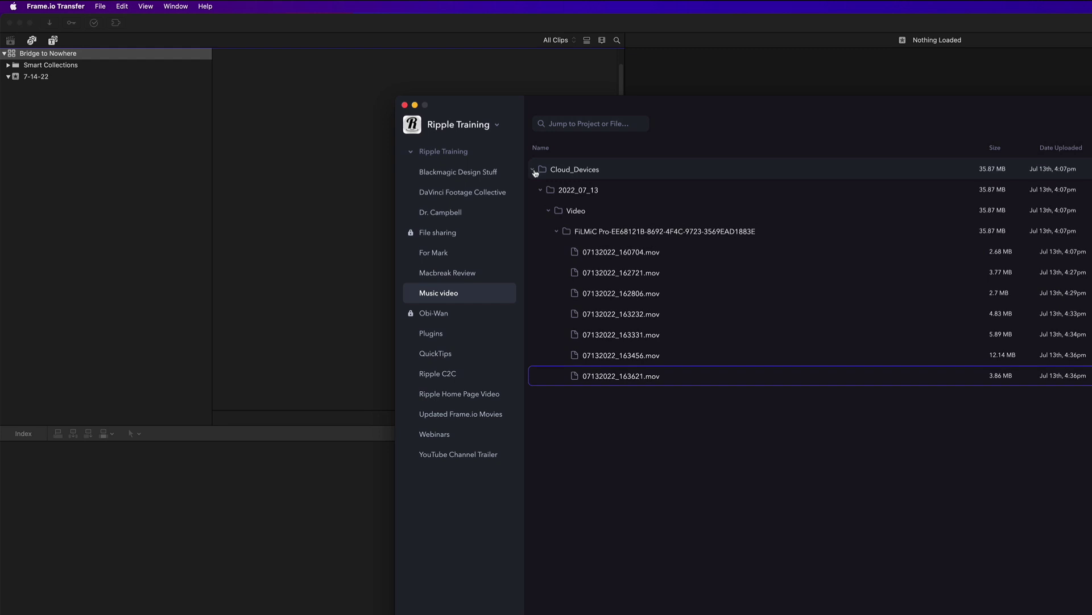
{"action": "left_click", "coordinate": [601, 259]}
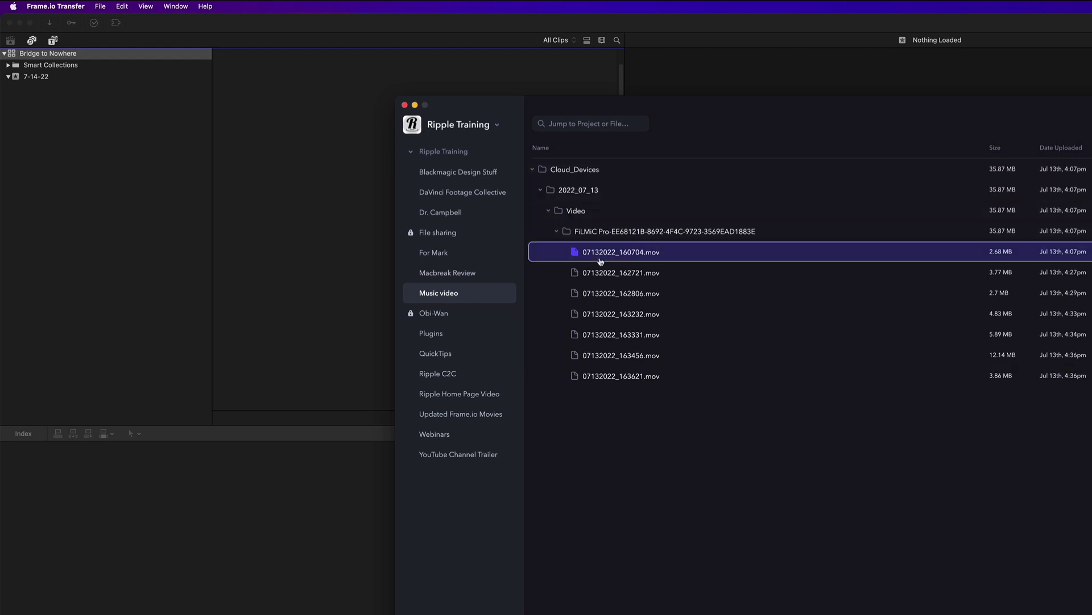
{"action": "left_click", "coordinate": [600, 376], "text": "shift"}
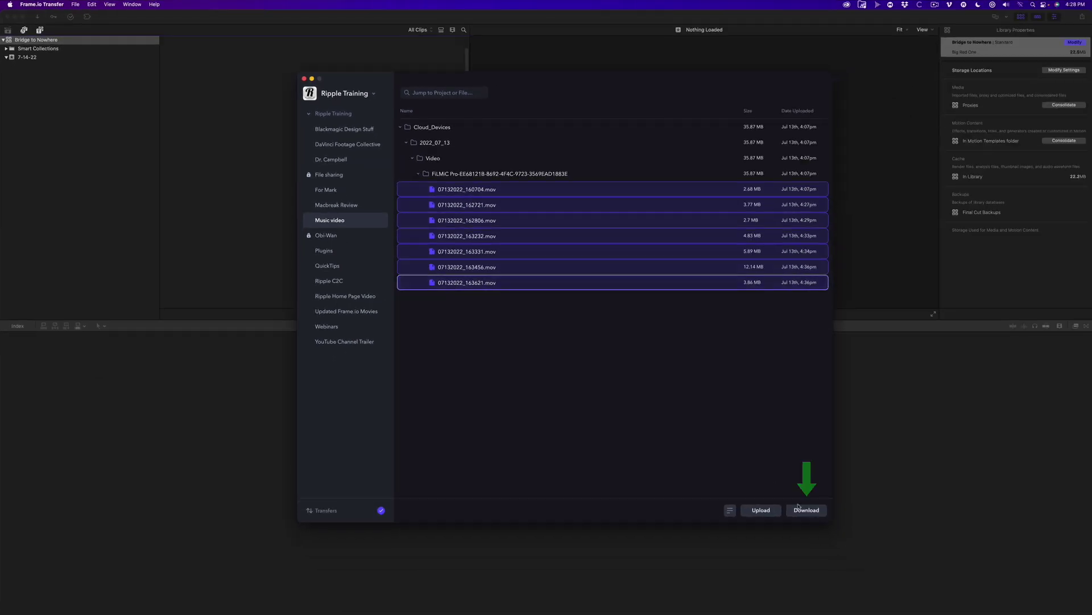
{"action": "left_click", "coordinate": [807, 510]}
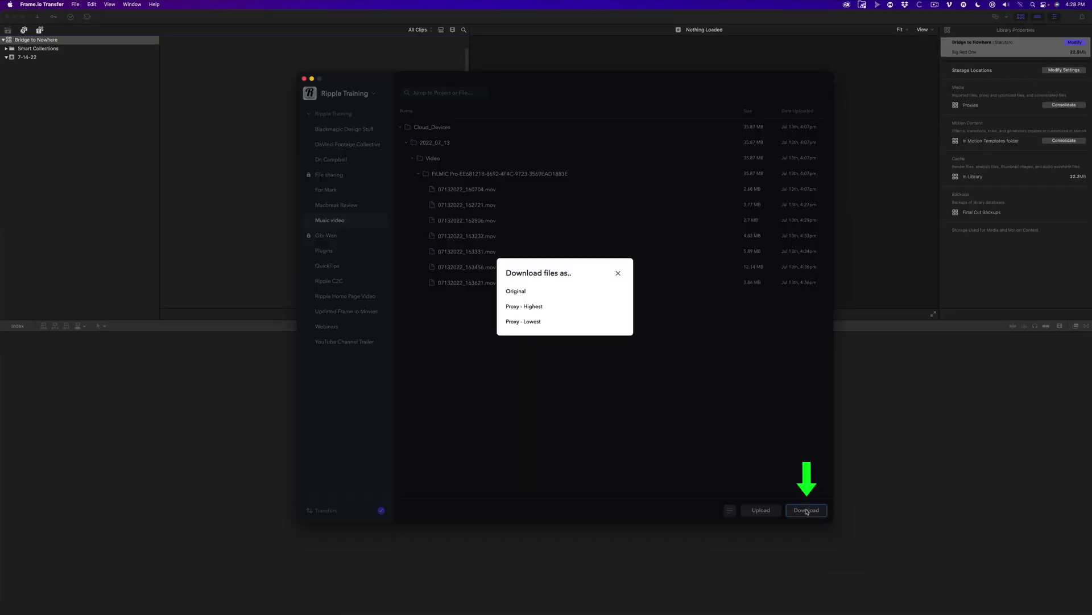
{"action": "left_click", "coordinate": [527, 292]}
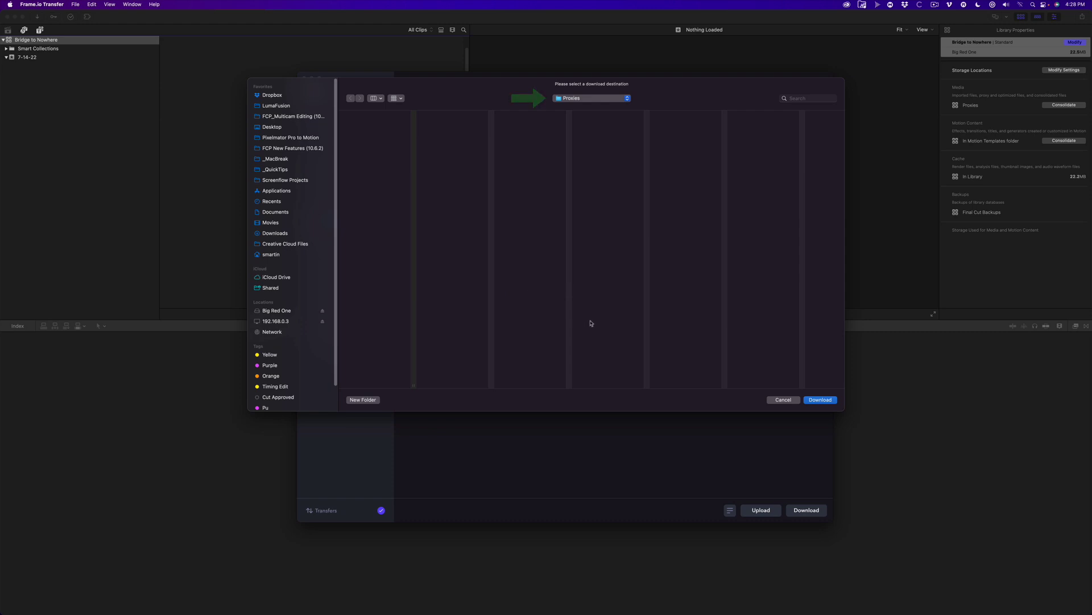
{"action": "left_click", "coordinate": [819, 400]}
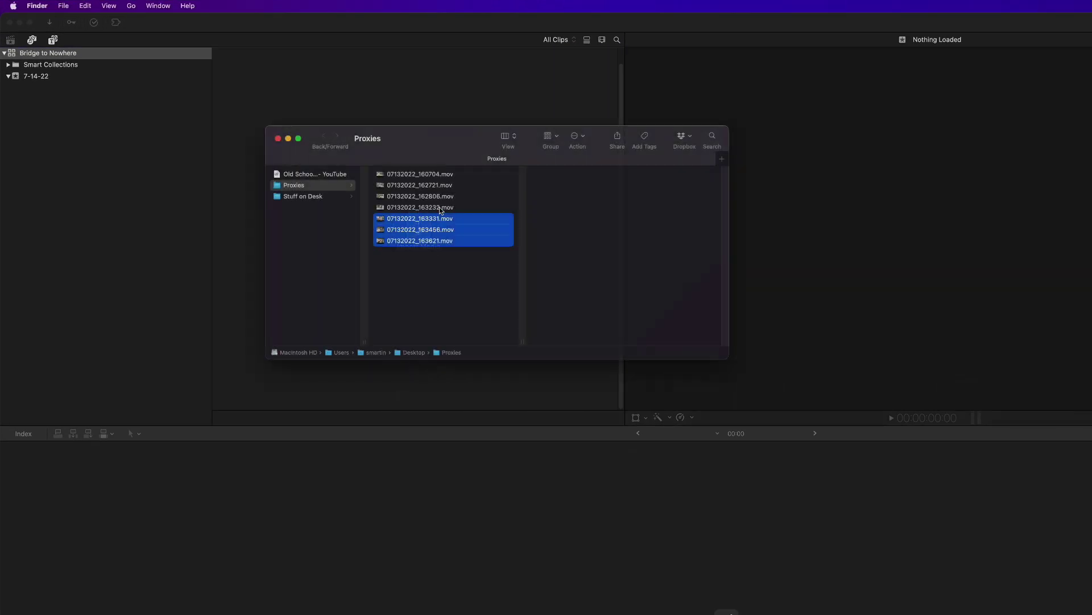
Step: Drag the seven .mov files from Proxies into the 7-14-22 event and view clips as a list
{"action": "left_click_drag", "start_coordinate": [439, 207], "coordinate": [34, 76]}
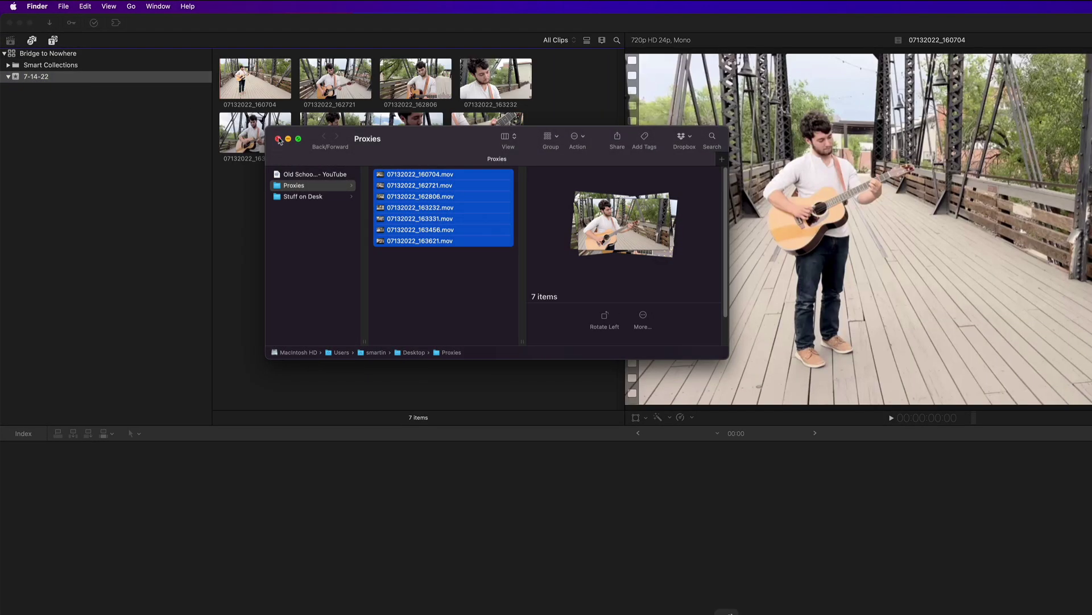
{"action": "left_click", "coordinate": [278, 139]}
{"action": "left_click", "coordinate": [588, 41]}
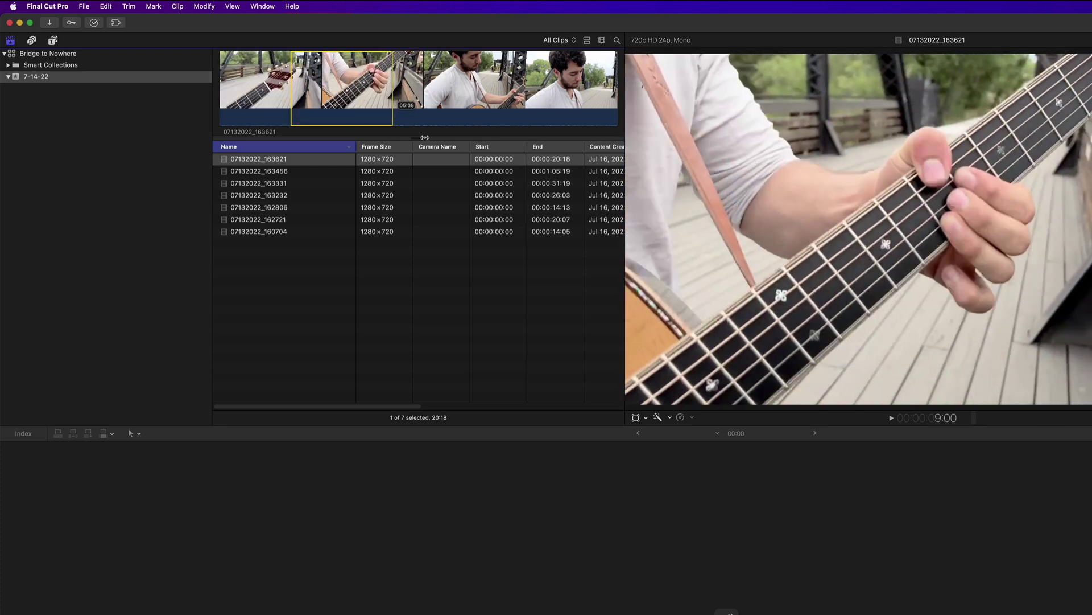
Step: Mark favourite ranges in clips 07132022_163456 and 07132022_163331
{"action": "left_click", "coordinate": [258, 171]}
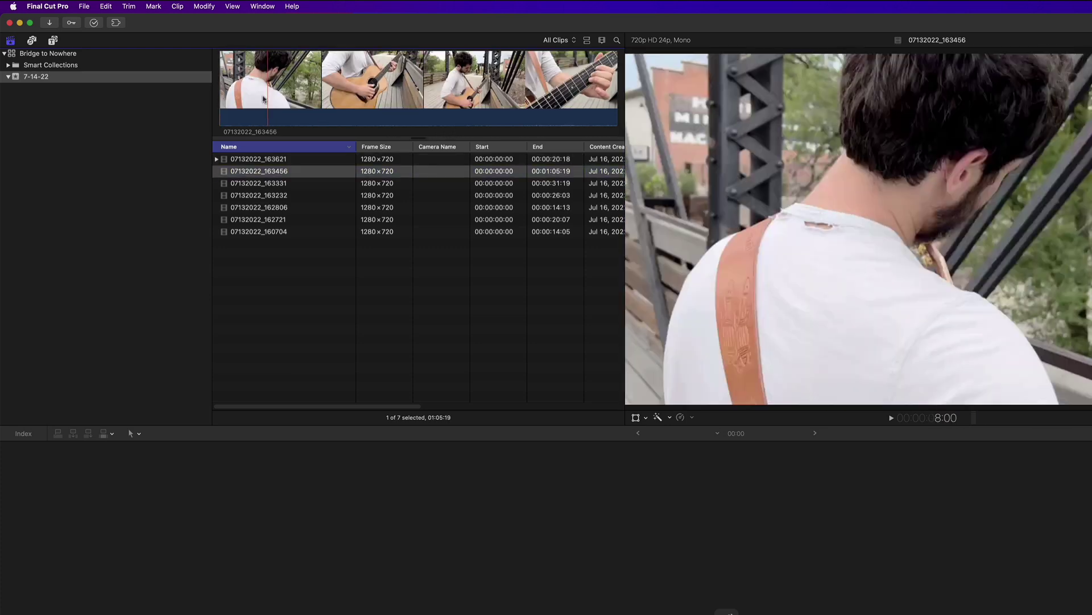
{"action": "left_click_drag", "start_coordinate": [250, 112], "coordinate": [501, 107]}
{"action": "key", "text": "f"}
{"action": "left_click", "coordinate": [258, 182]}
{"action": "key", "text": "f"}
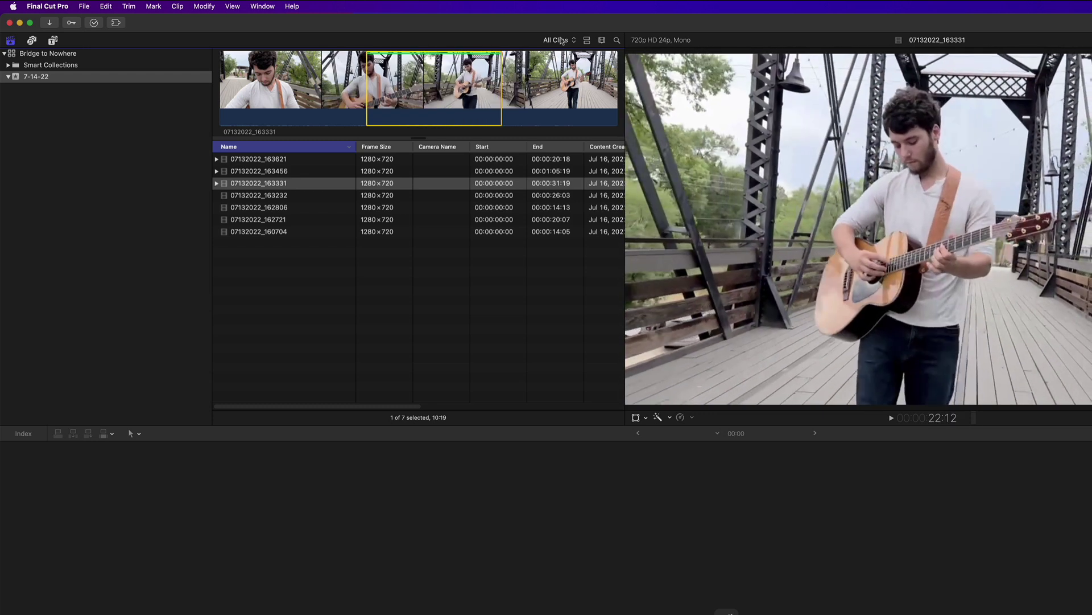
Step: Filter the browser to Favorites and start a new project from the three favourite clips
{"action": "left_click", "coordinate": [558, 40]}
{"action": "left_click", "coordinate": [562, 75]}
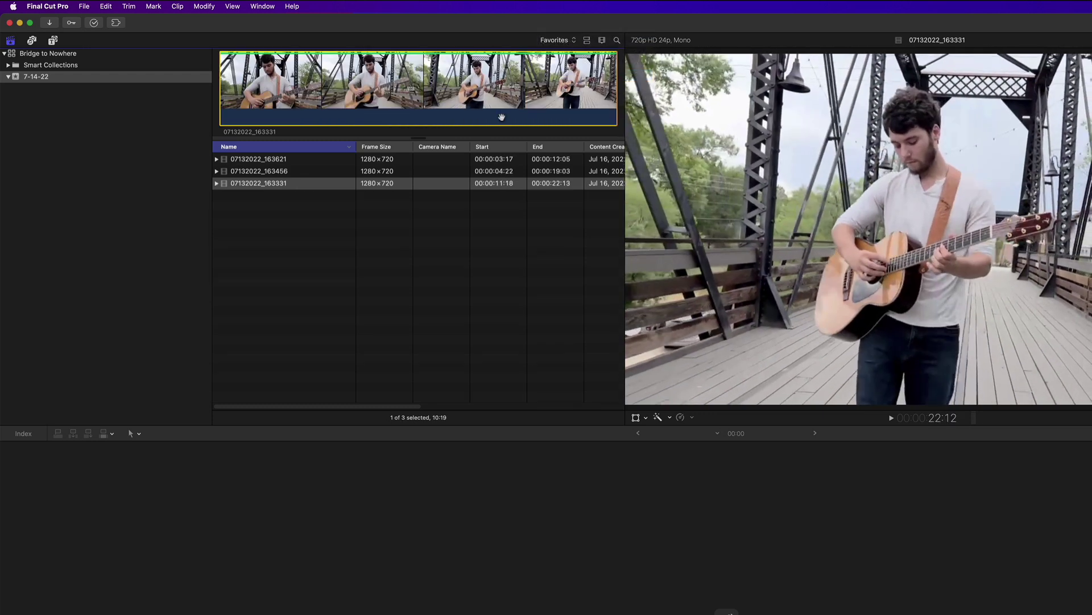
{"action": "left_click_drag", "start_coordinate": [280, 236], "coordinate": [288, 165]}
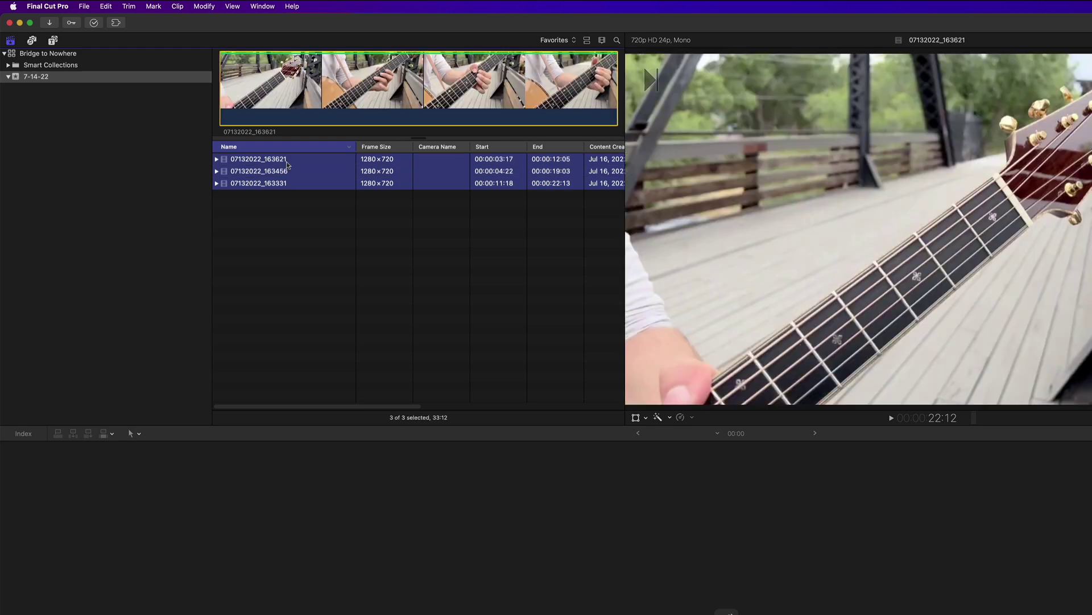
{"action": "right_click", "coordinate": [287, 165]}
{"action": "left_click", "coordinate": [334, 171]}
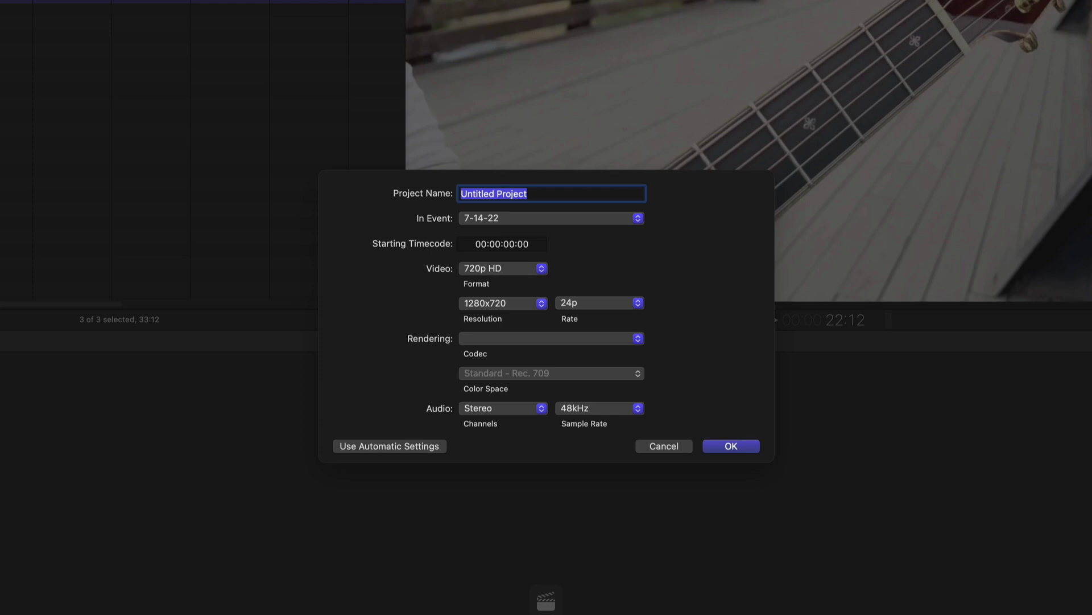
Step: Set the new project's video format to 4K, name it Curtis, and create it
{"action": "left_click", "coordinate": [502, 272]}
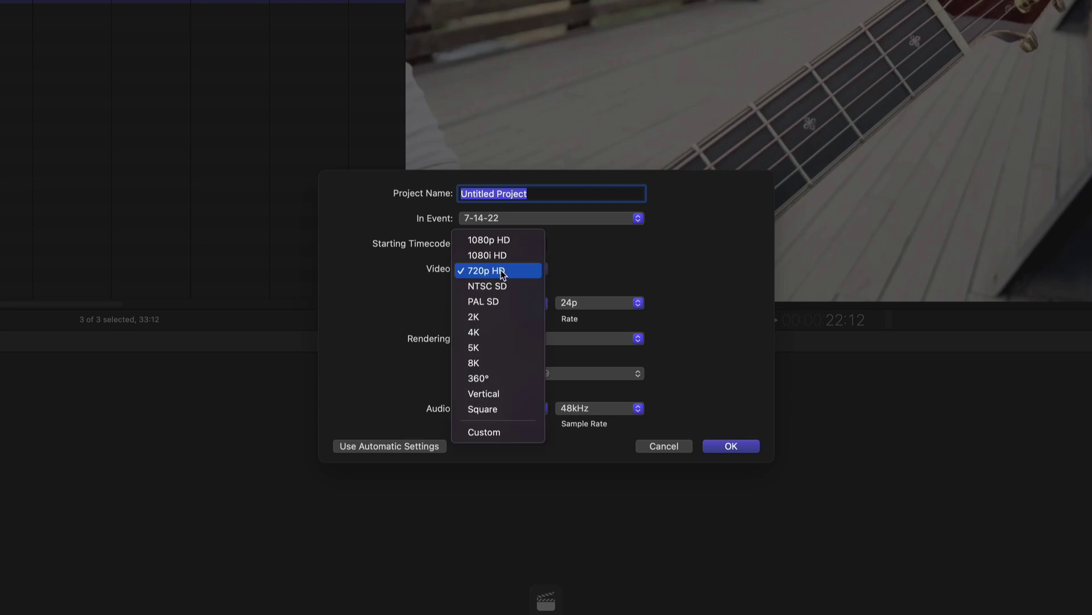
{"action": "left_click", "coordinate": [494, 329]}
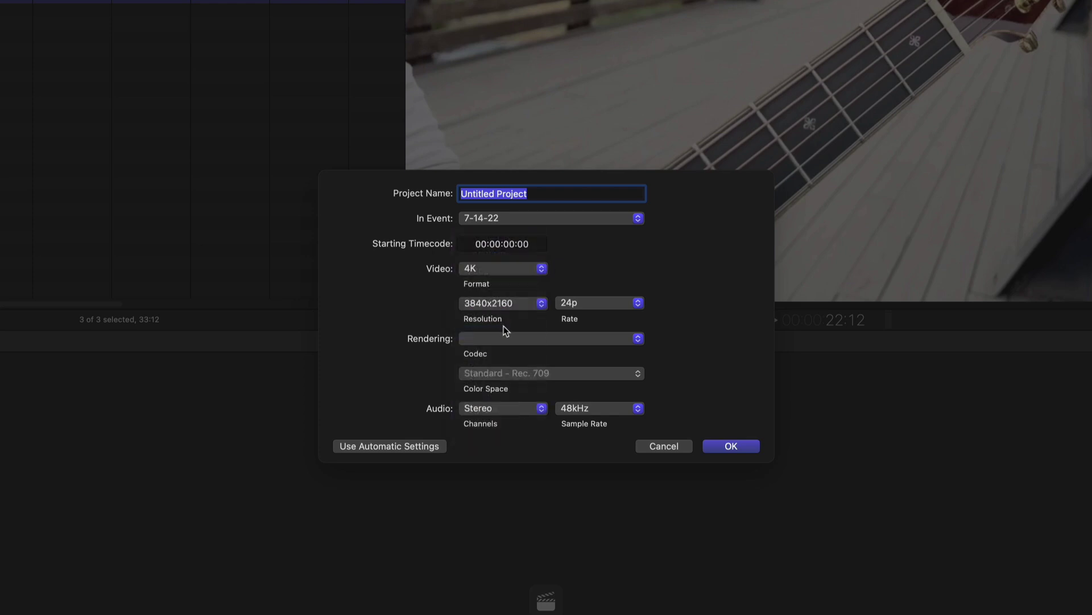
{"action": "type", "text": "Curtis"}
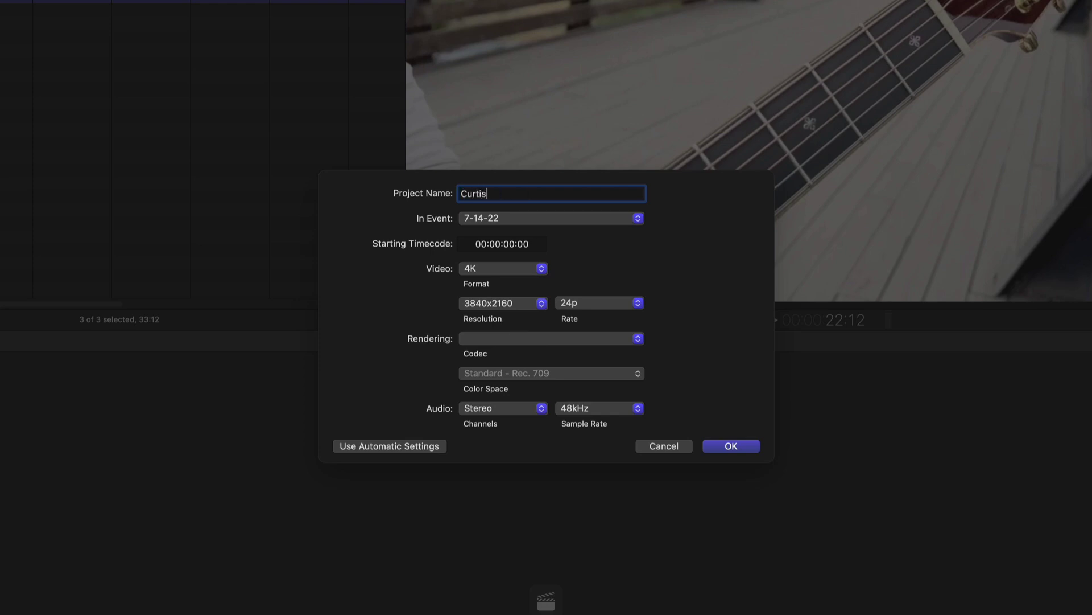
{"action": "key", "text": "Return"}
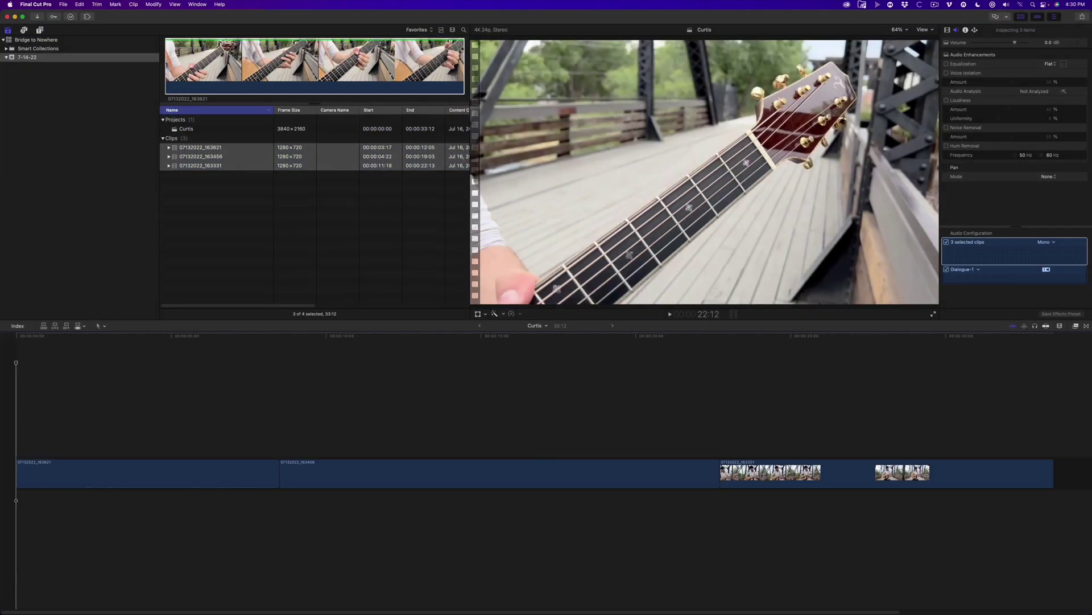
Step: Add a cross dissolve between the first two clips and mark a range inside the second clip
{"action": "left_click", "coordinate": [278, 472]}
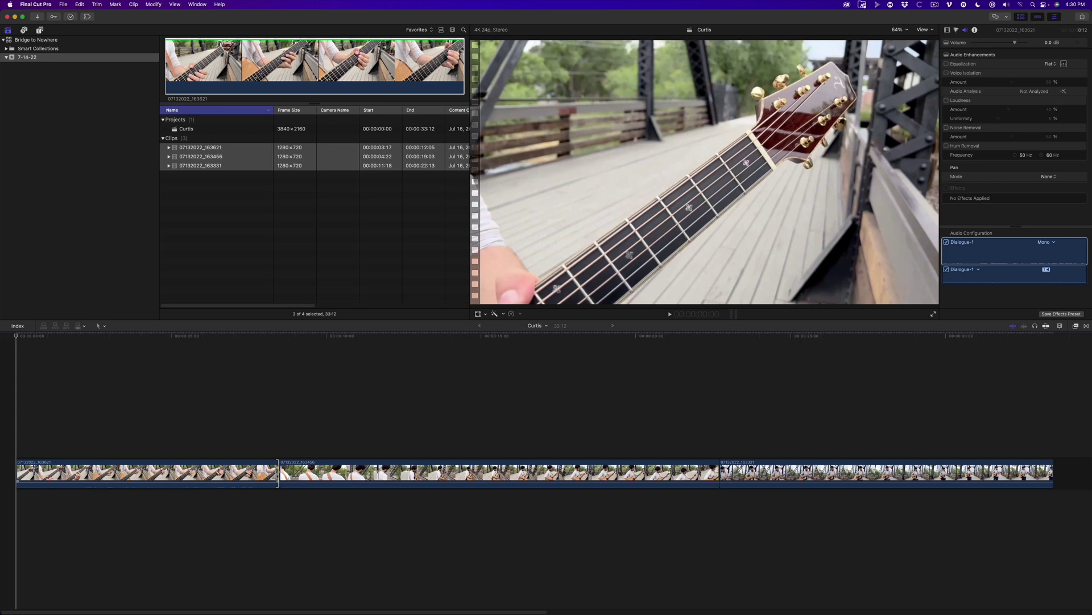
{"action": "key", "text": "super+t"}
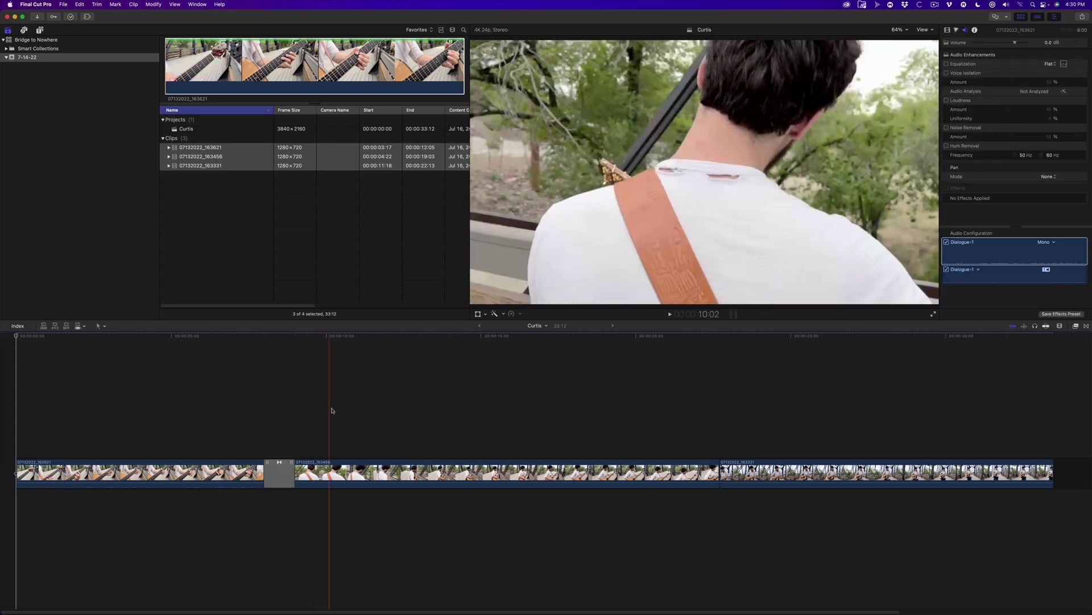
{"action": "key", "text": "x"}
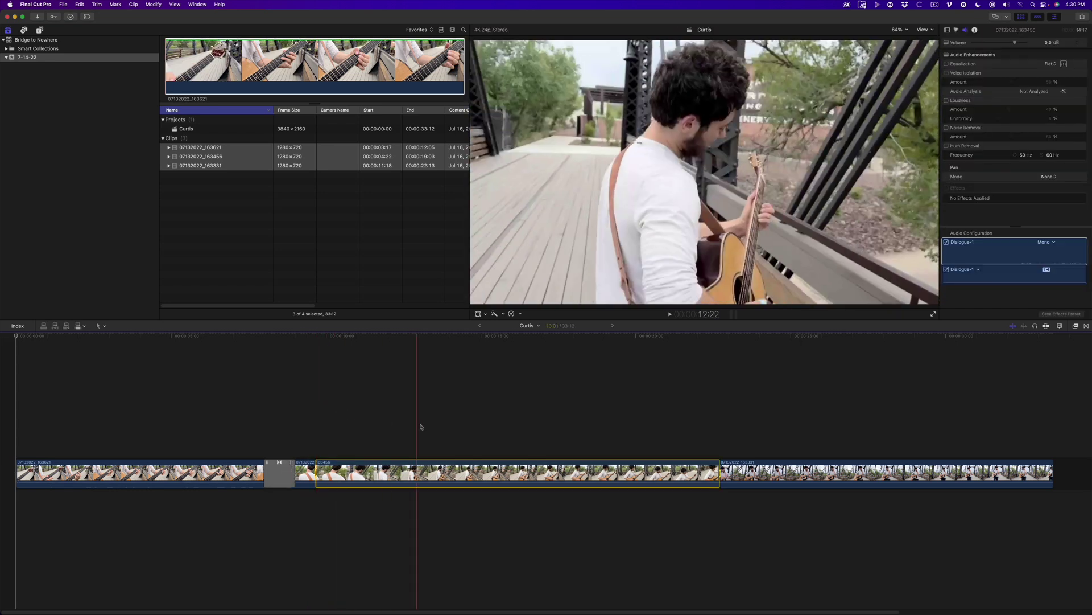
{"action": "key", "text": "o"}
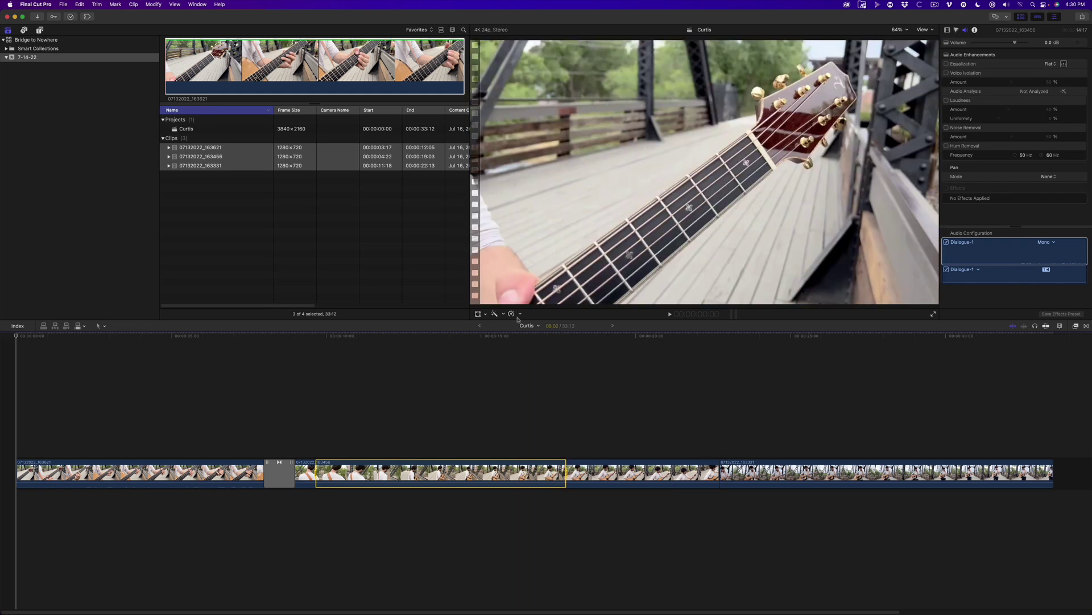
Step: Speed the marked range up to 4x (400%), then select clip 07132022_163331 in the browser
{"action": "left_click", "coordinate": [511, 314]}
{"action": "mouse_move", "coordinate": [547, 330]}
{"action": "left_click", "coordinate": [598, 338]}
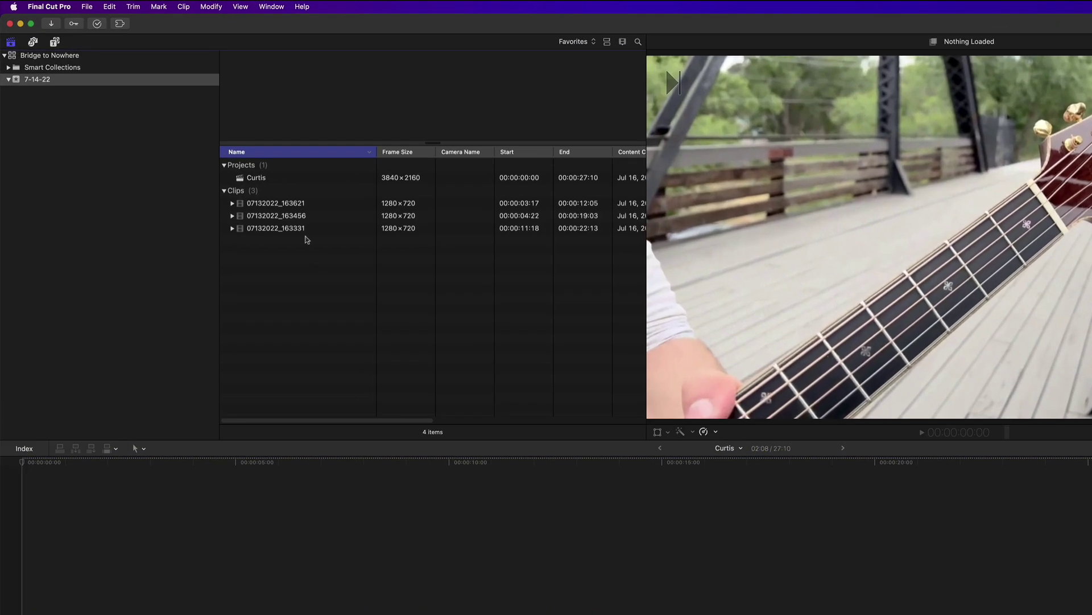
{"action": "left_click", "coordinate": [219, 166]}
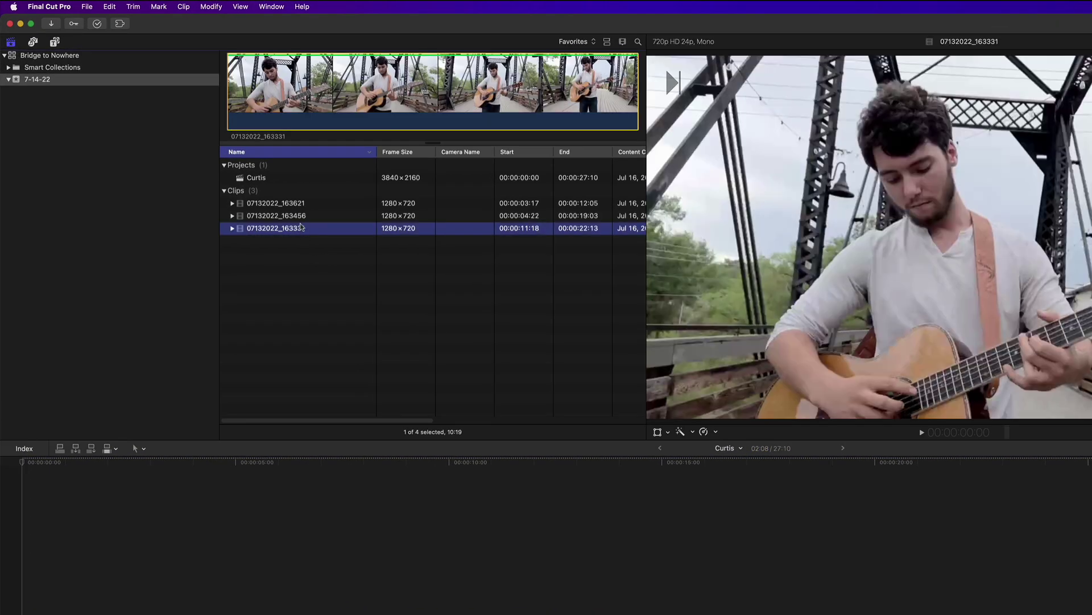
Step: Relink the three selected clips to original media in the 4K camera folder, making them 3840×2160
{"action": "left_click", "coordinate": [293, 204], "text": "shift"}
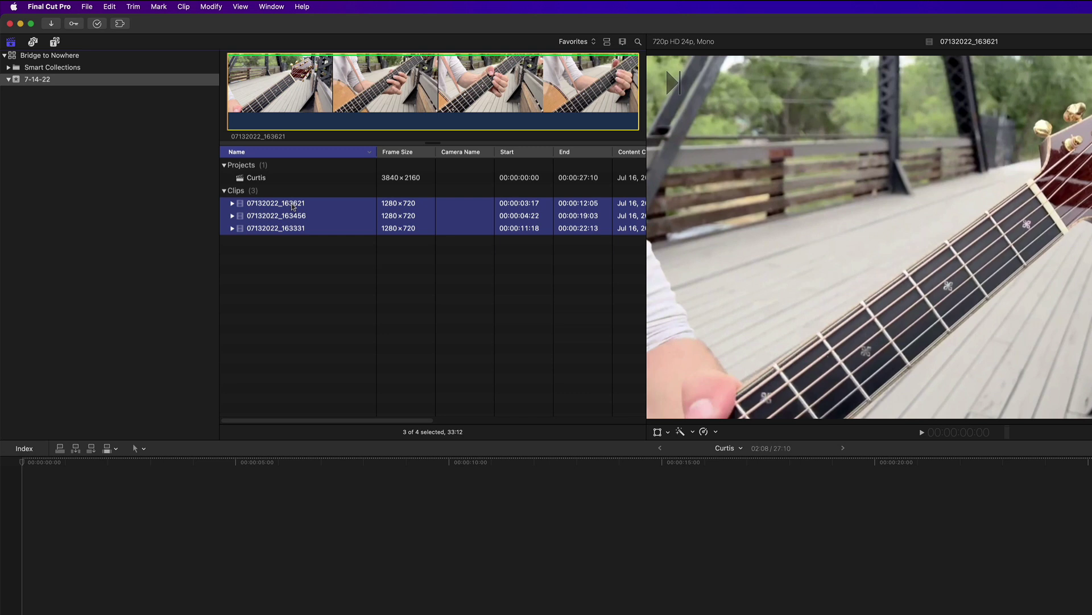
{"action": "left_click", "coordinate": [86, 6]}
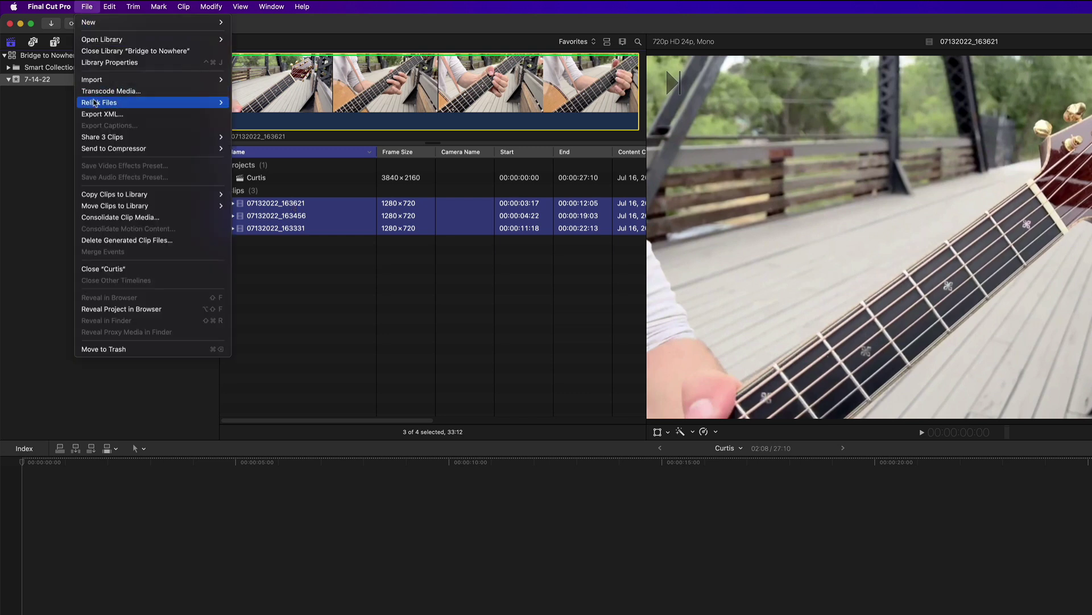
{"action": "mouse_move", "coordinate": [96, 103]}
{"action": "left_click", "coordinate": [239, 102]}
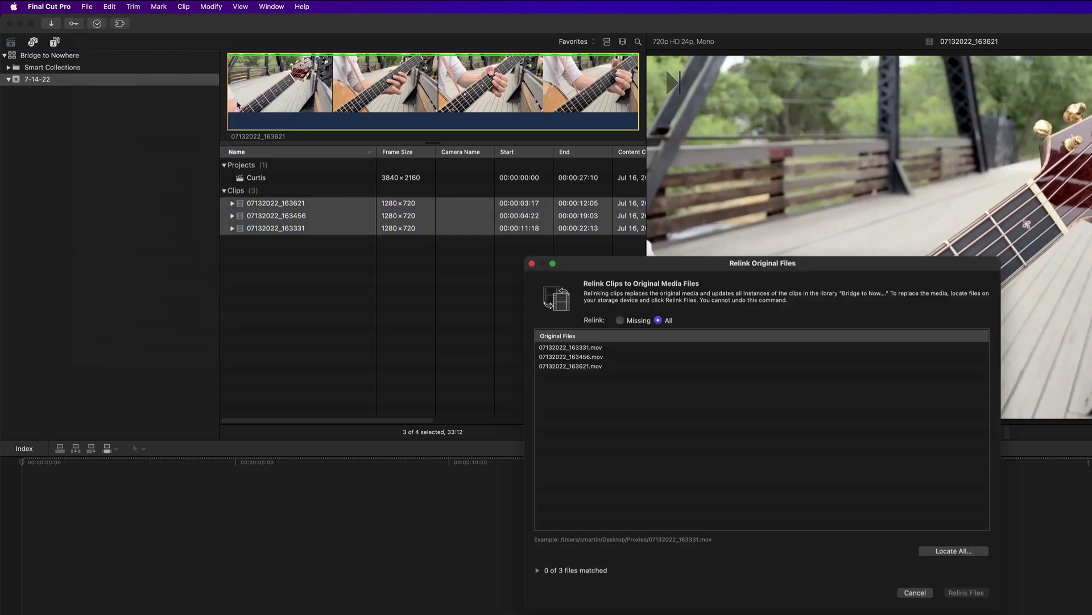
{"action": "left_click", "coordinate": [944, 551]}
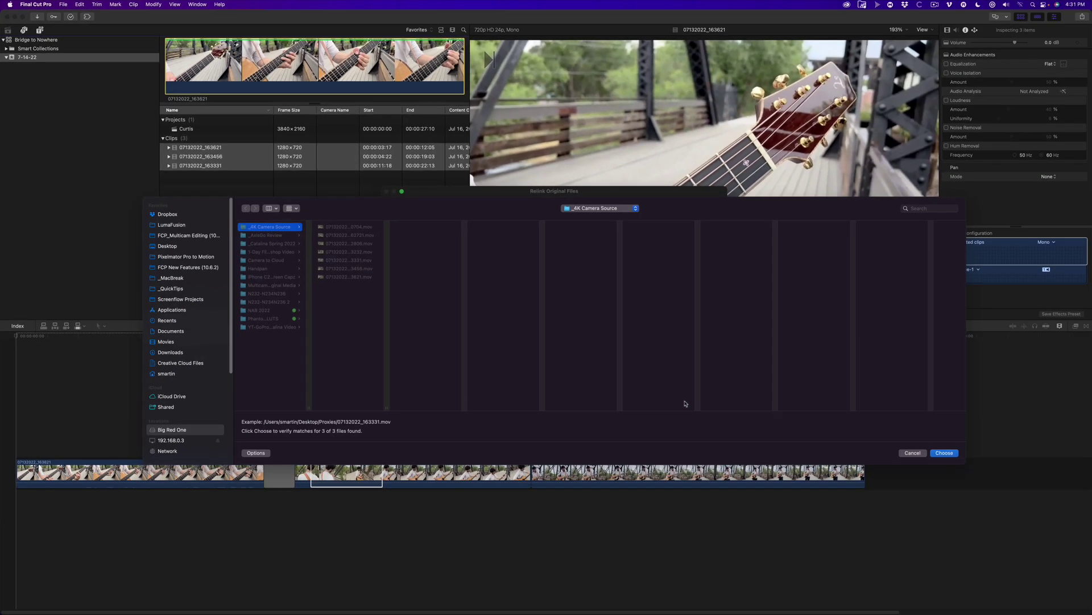
{"action": "key", "text": "Return"}
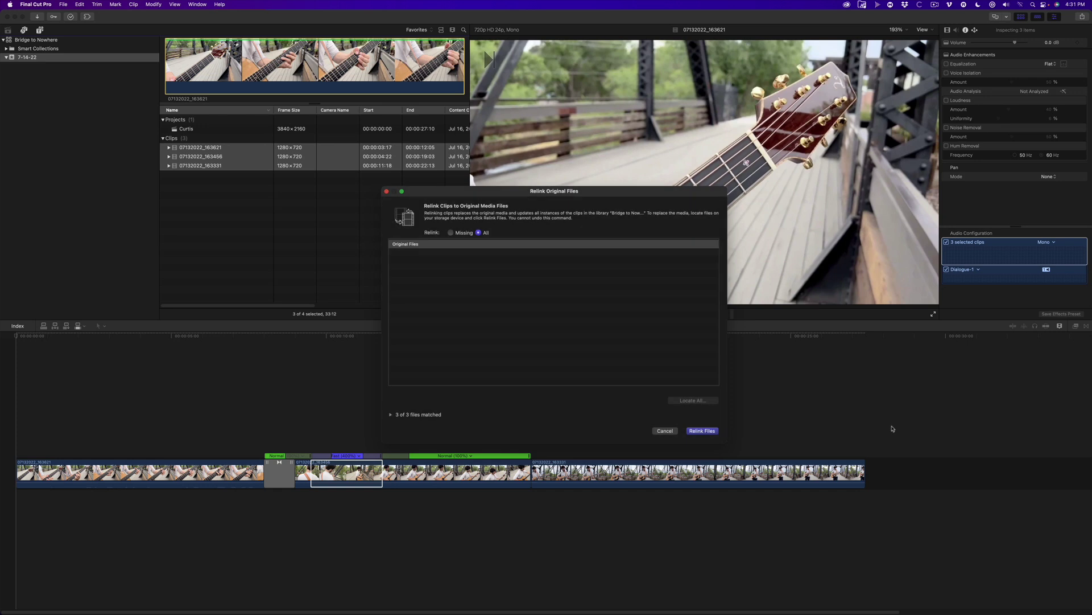
{"action": "left_click", "coordinate": [709, 433]}
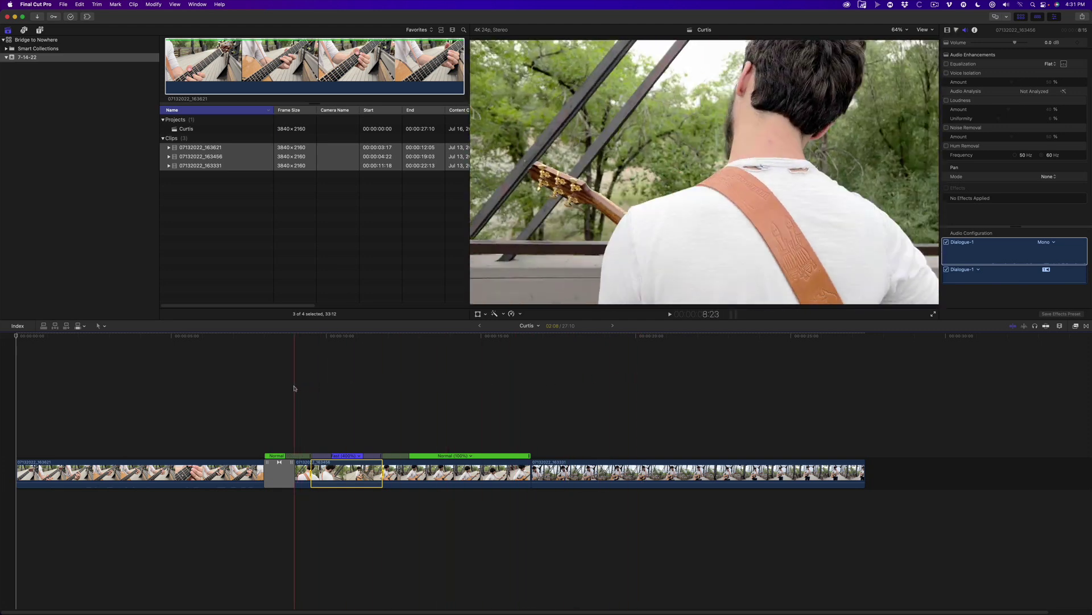
Step: Play the Curtis project from near its start, then switch the browser filter from Favorites to All Clips
{"action": "left_click", "coordinate": [152, 386]}
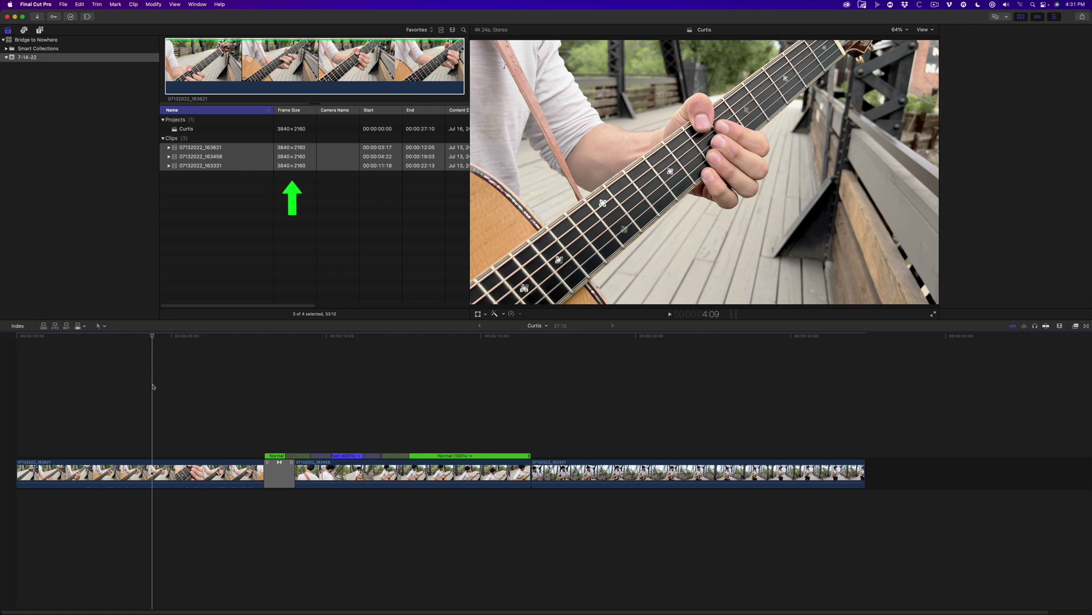
{"action": "key", "text": "space"}
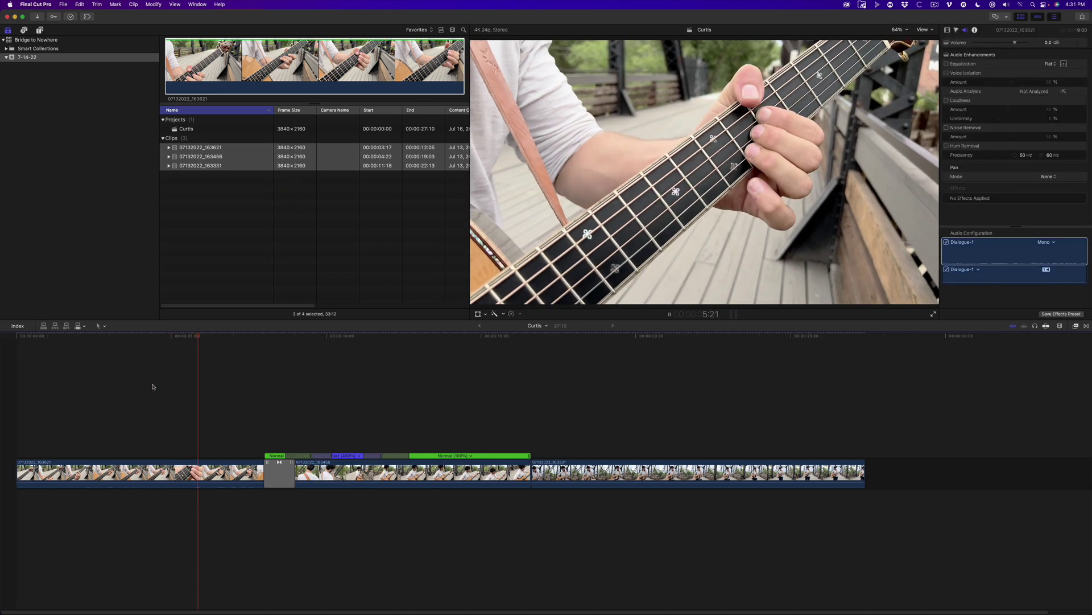
{"action": "left_click", "coordinate": [418, 30]}
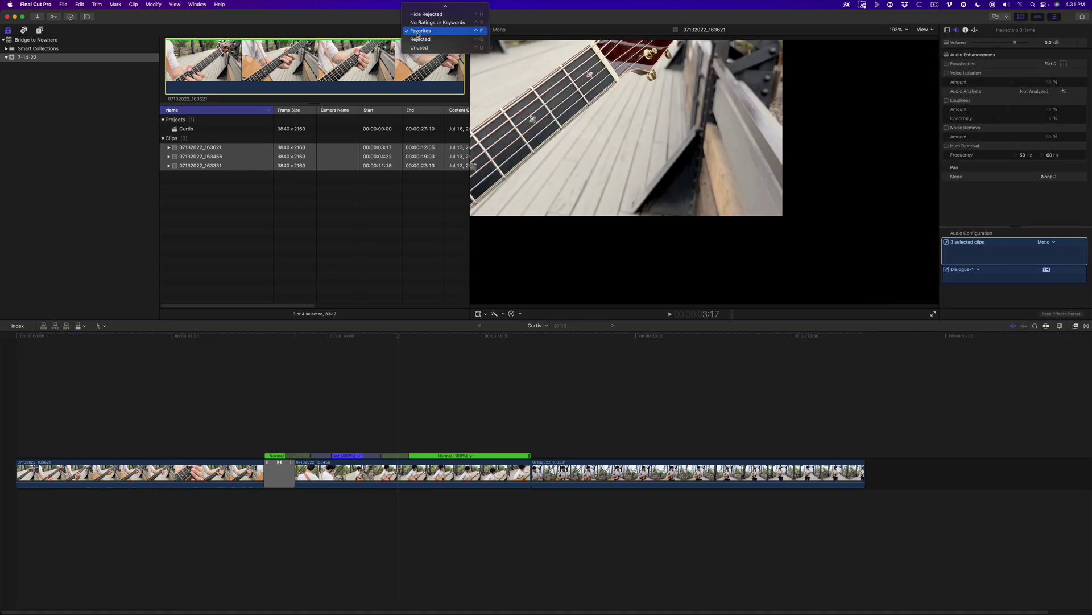
{"action": "left_click", "coordinate": [424, 9]}
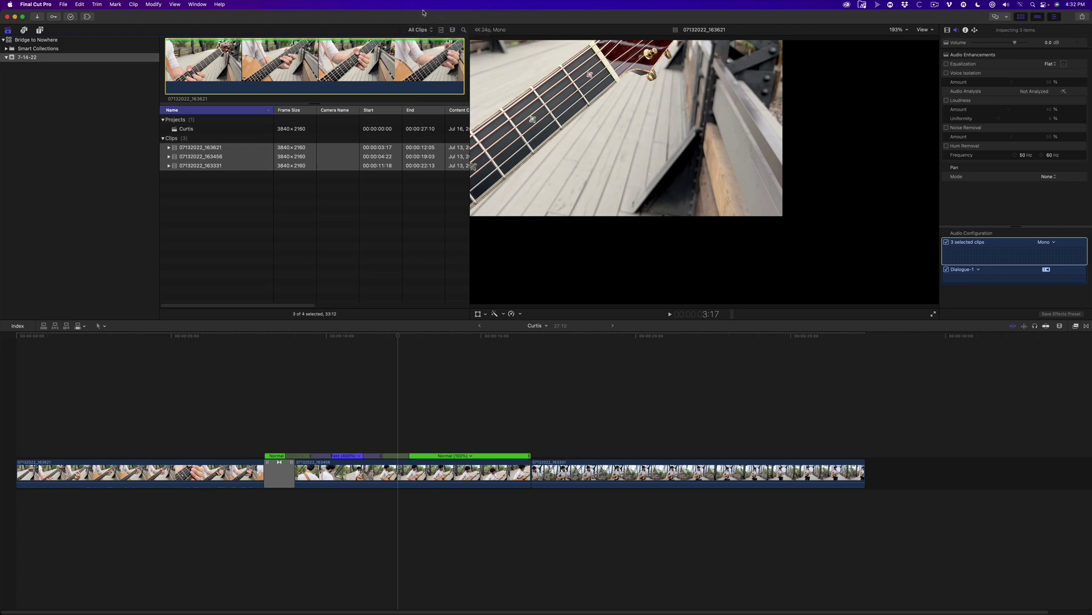